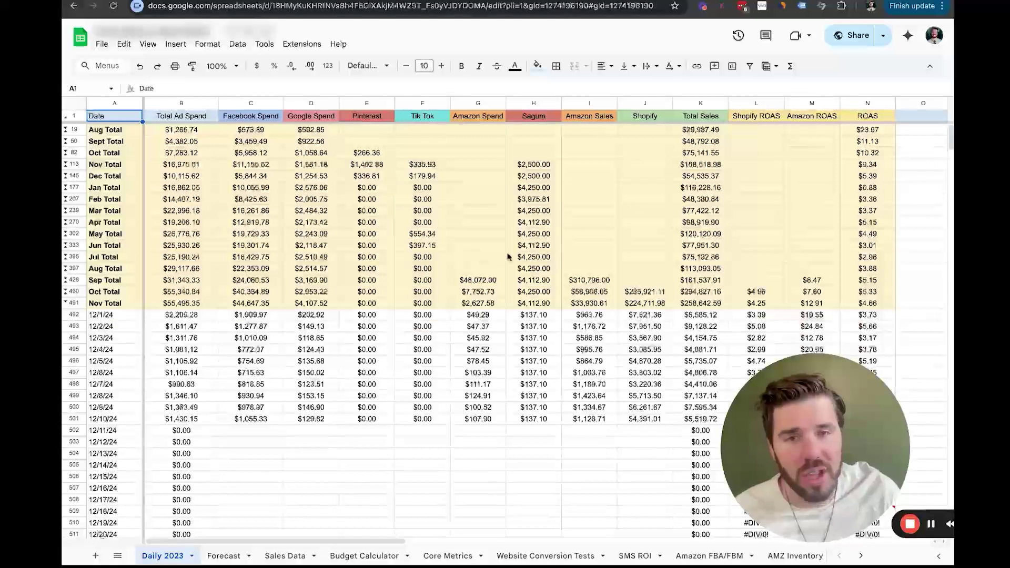
Review the monthly totals in the Daily 2023 sheet and inspect the November total's Shopify ROAS formula
{"action": "scroll", "coordinate": [810, 208], "scroll_direction": "down", "scroll_amount": 1}
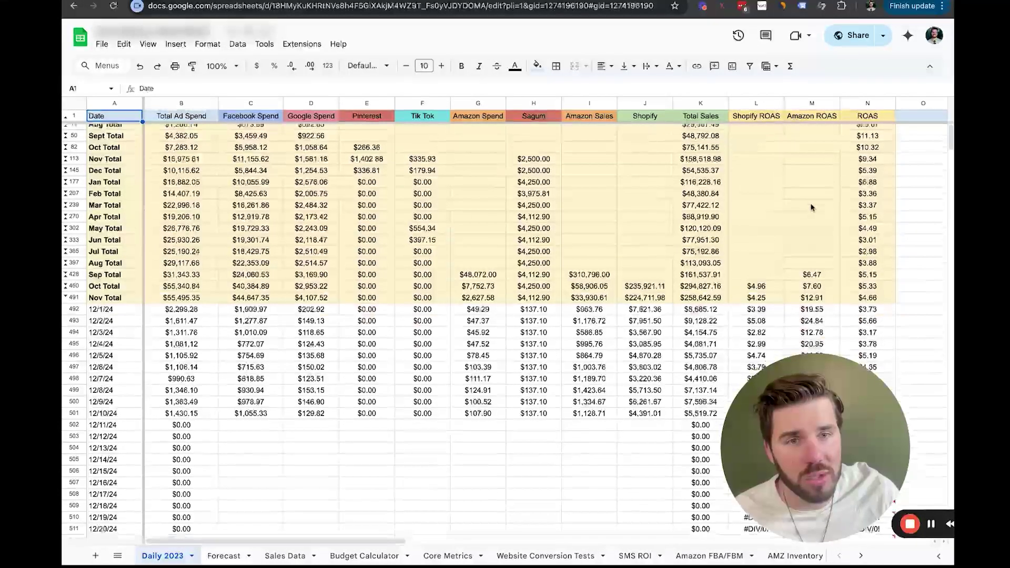
{"action": "scroll", "coordinate": [842, 167], "scroll_direction": "up", "scroll_amount": 1}
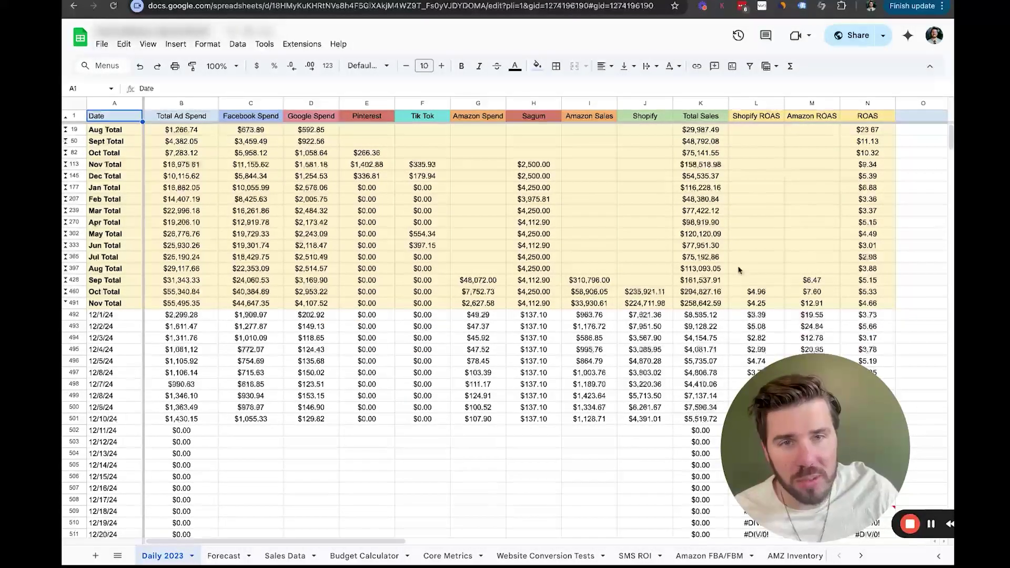
{"action": "scroll", "coordinate": [748, 263], "scroll_direction": "down", "scroll_amount": 3}
{"action": "scroll", "coordinate": [748, 262], "scroll_direction": "down", "scroll_amount": 5}
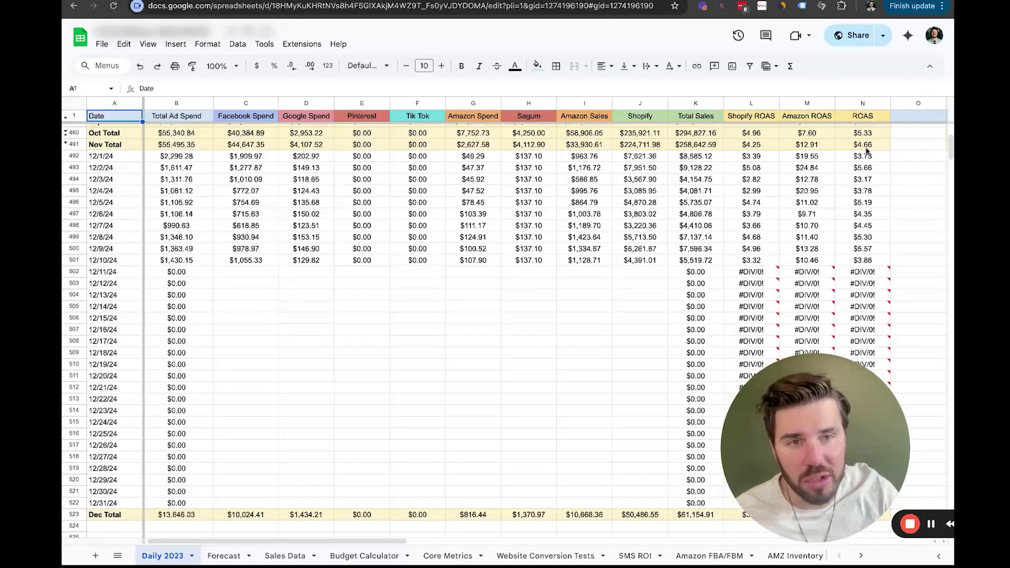
{"action": "left_click", "coordinate": [758, 148]}
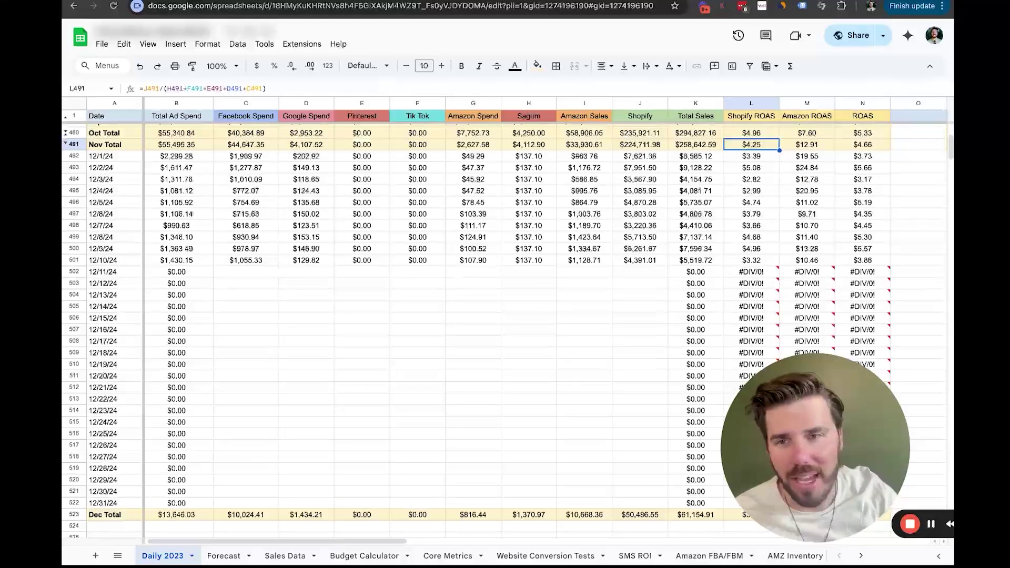
Inspect the 12/10/24 spend entries for each channel: Facebook, Google, Pinterest, TikTok, Amazon and Sagum
{"action": "left_click", "coordinate": [251, 264]}
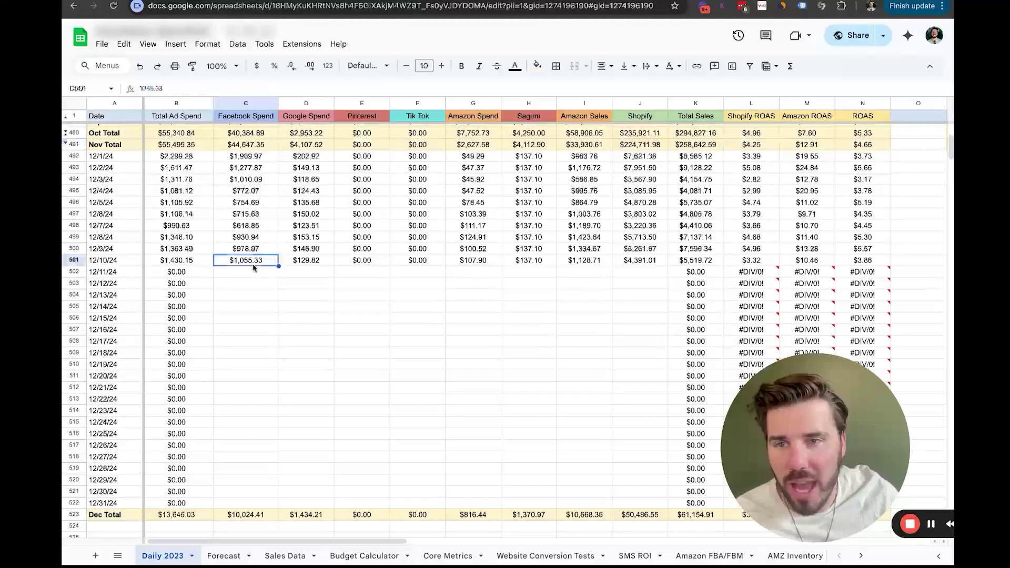
{"action": "left_click", "coordinate": [312, 264]}
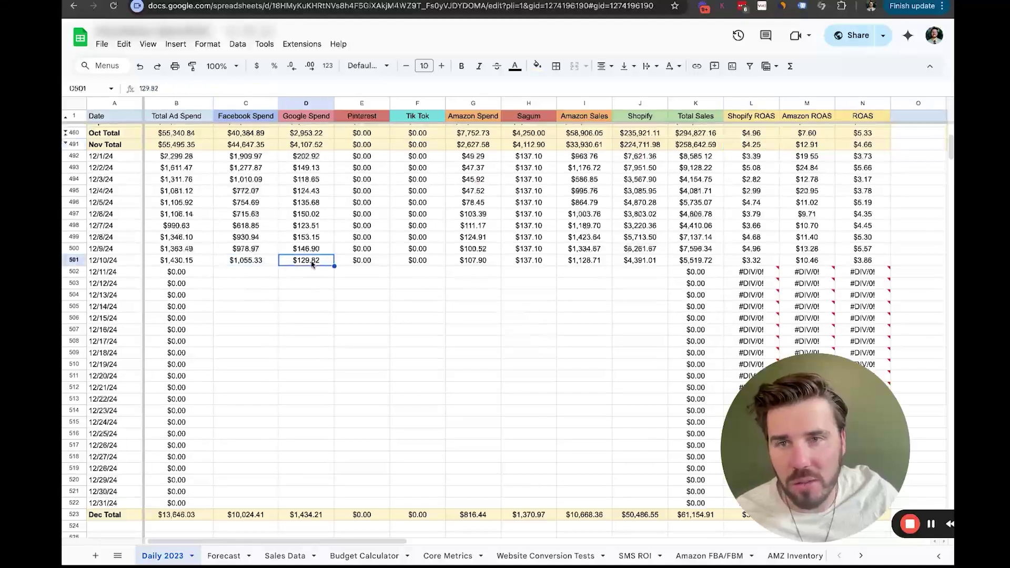
{"action": "left_click", "coordinate": [371, 264]}
{"action": "key", "text": "Right"}
{"action": "left_click", "coordinate": [371, 264], "text": "shift"}
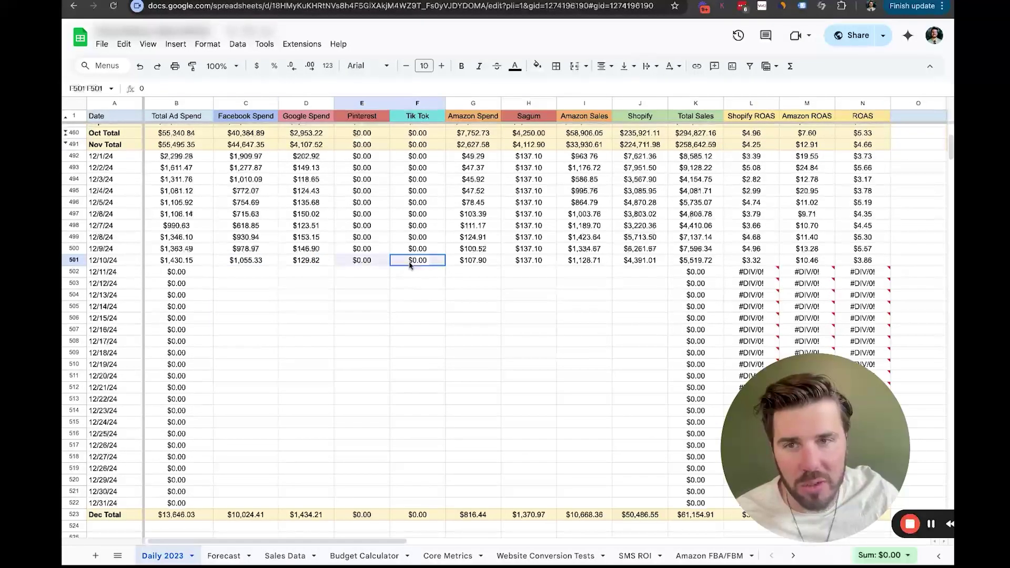
{"action": "scroll", "coordinate": [417, 269], "scroll_direction": "down", "scroll_amount": 1}
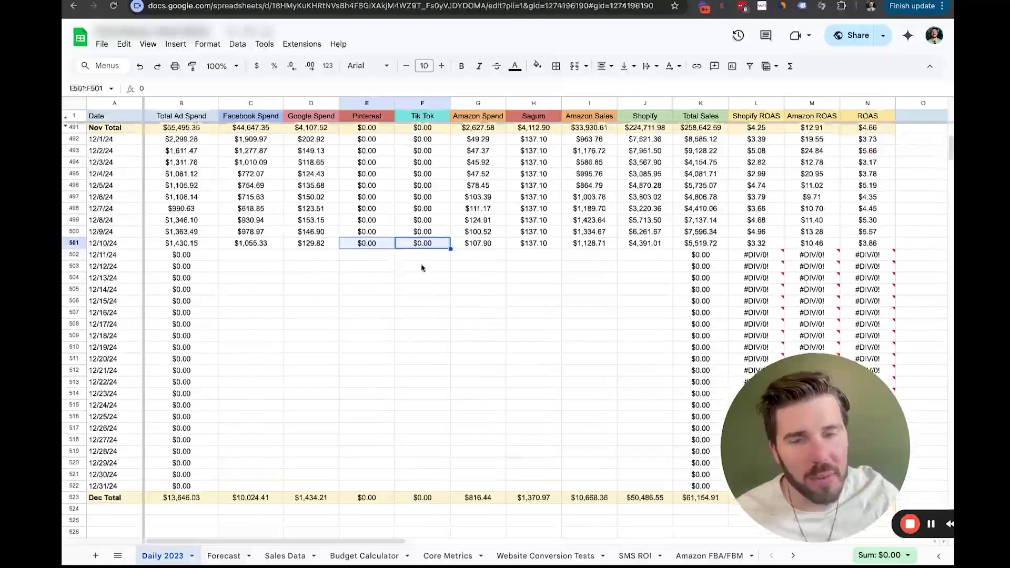
{"action": "scroll", "coordinate": [423, 263], "scroll_direction": "up", "scroll_amount": 2}
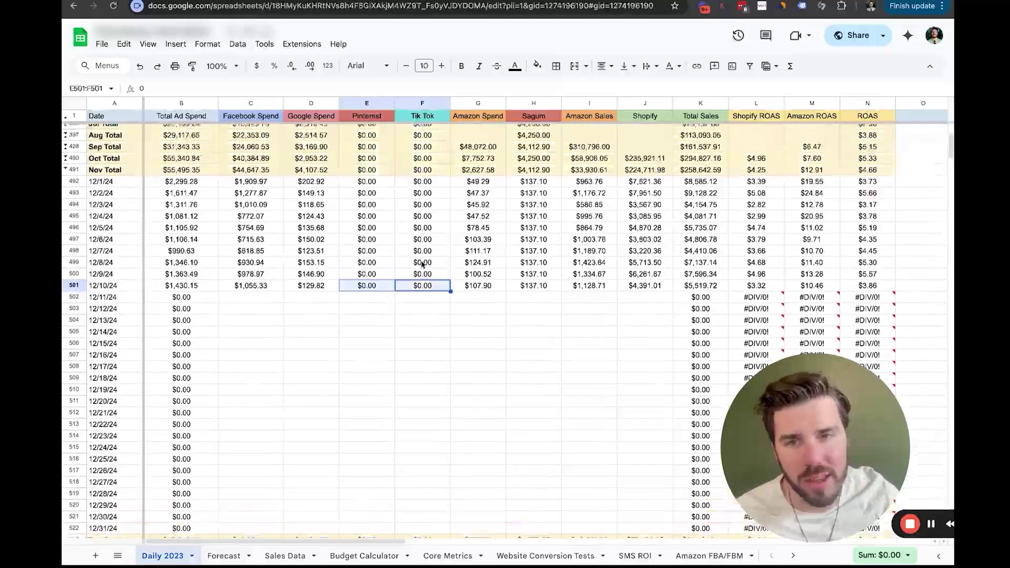
{"action": "left_click", "coordinate": [494, 290]}
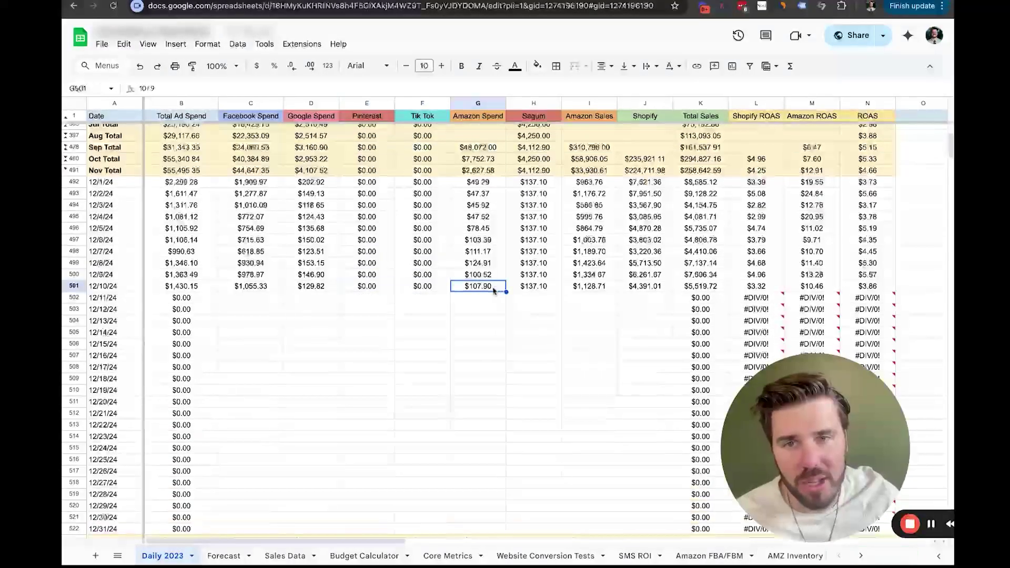
{"action": "left_click", "coordinate": [533, 290]}
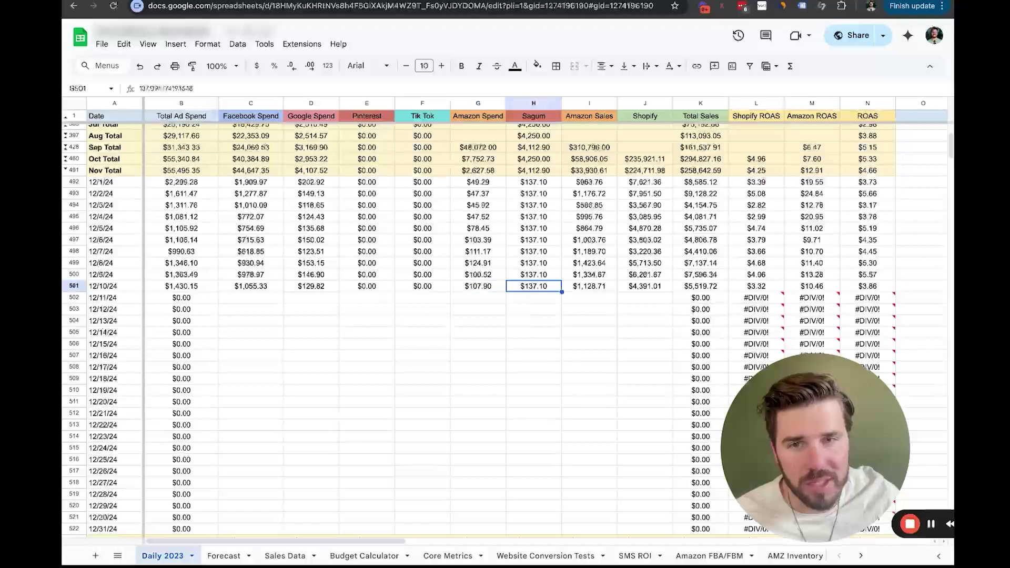
{"action": "double_click", "coordinate": [534, 295]}
{"action": "left_click", "coordinate": [544, 308]}
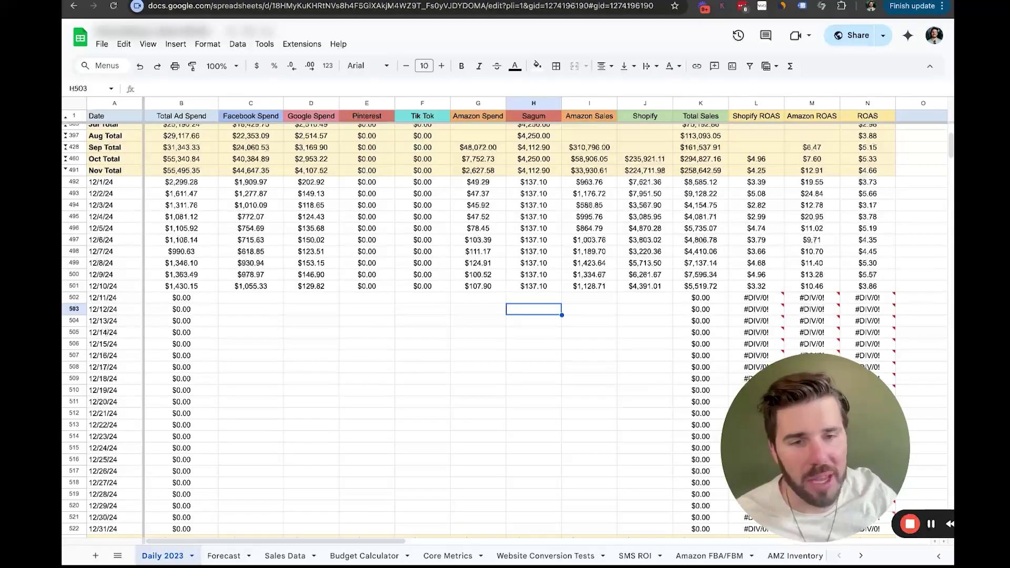
Inspect the 12/10/24 Amazon, Shopify and total sales cells, plus the total ad spend formula
{"action": "left_click", "coordinate": [600, 289]}
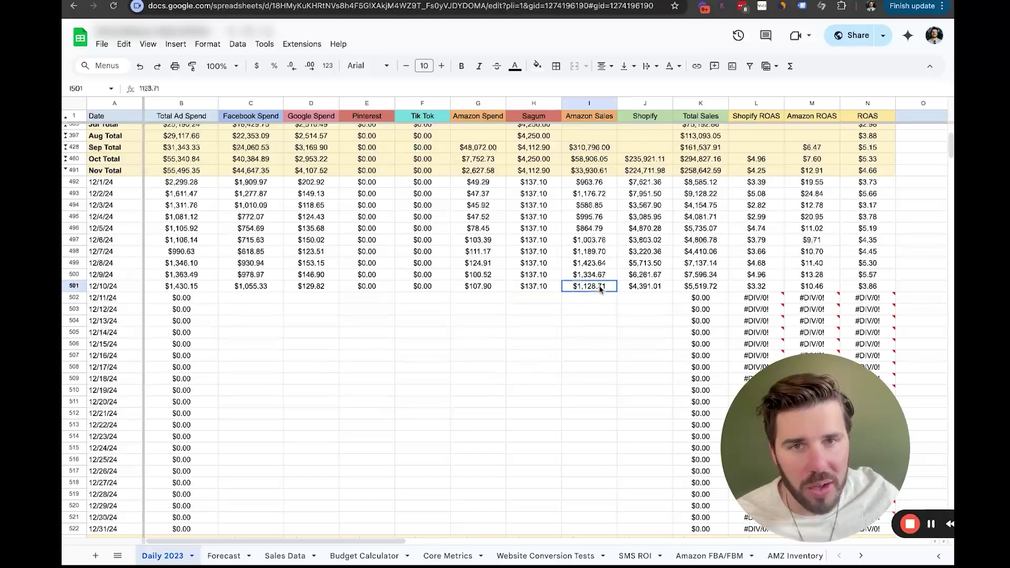
{"action": "left_click", "coordinate": [647, 289]}
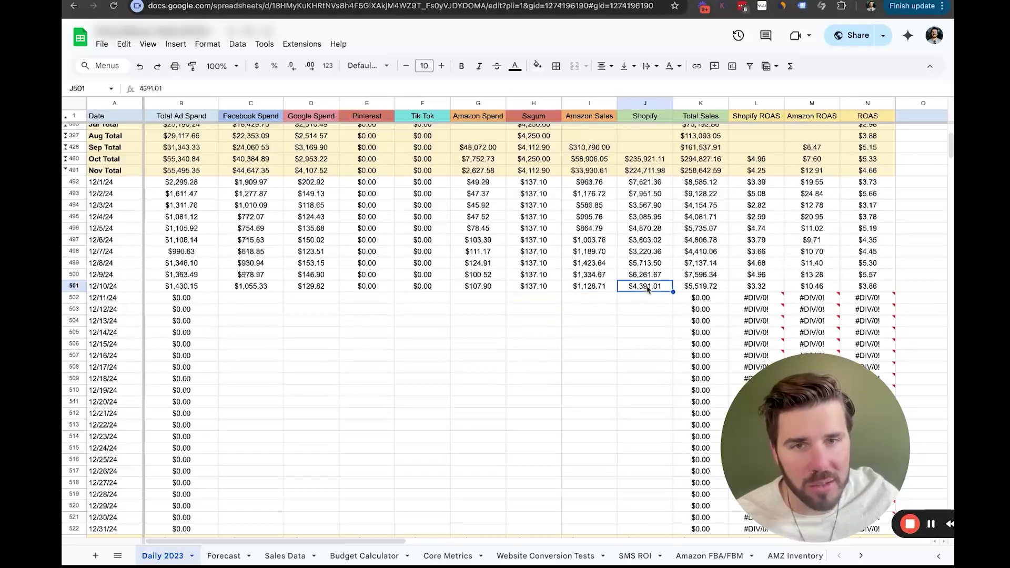
{"action": "left_click", "coordinate": [708, 291]}
{"action": "left_click", "coordinate": [200, 289]}
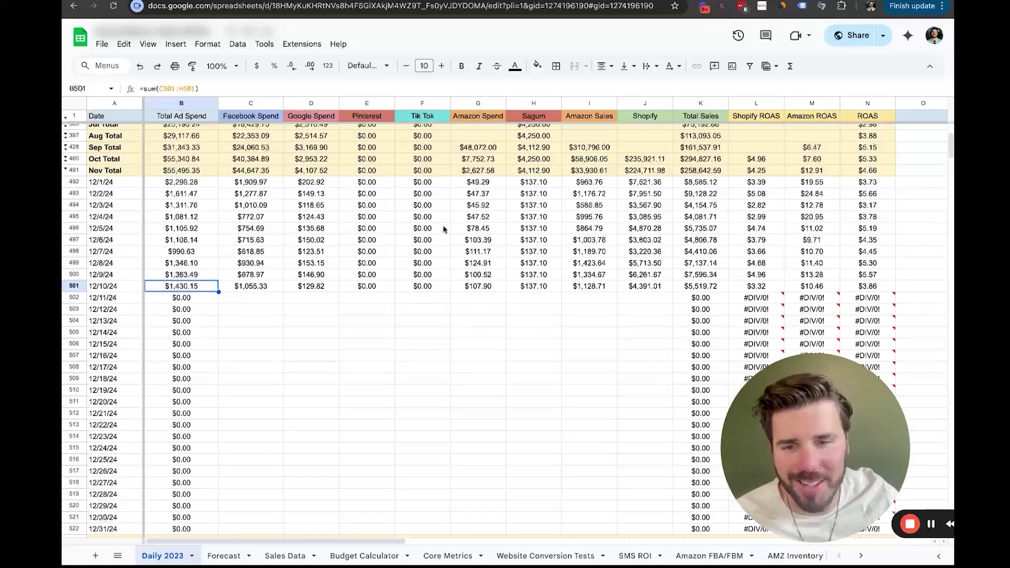
Look over the December daily rows across spend, sales and the Shopify, Amazon and overall ROAS columns
{"action": "scroll", "coordinate": [448, 227], "scroll_direction": "down", "scroll_amount": 1}
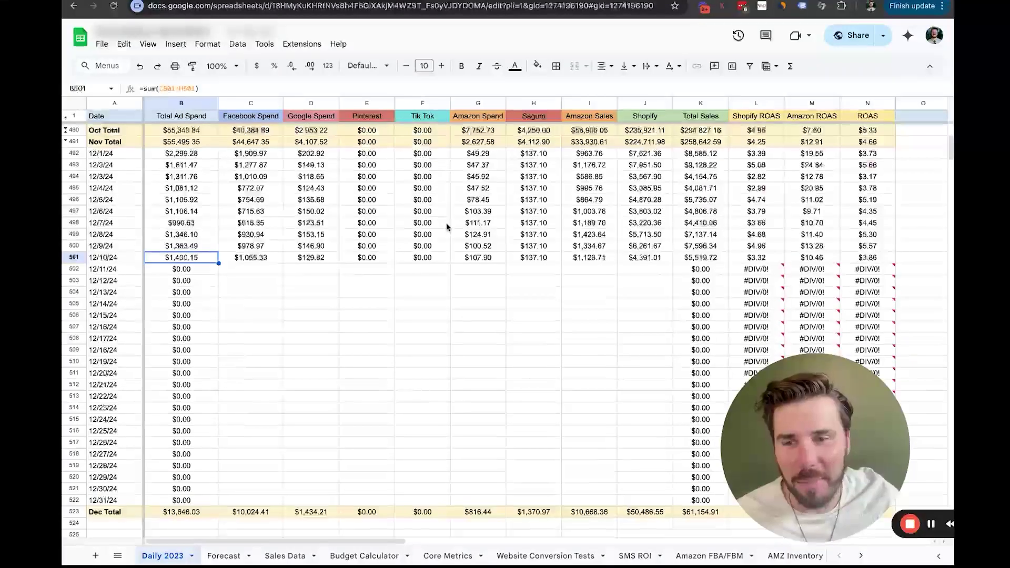
{"action": "scroll", "coordinate": [447, 227], "scroll_direction": "up", "scroll_amount": 4}
{"action": "scroll", "coordinate": [447, 230], "scroll_direction": "down", "scroll_amount": 2}
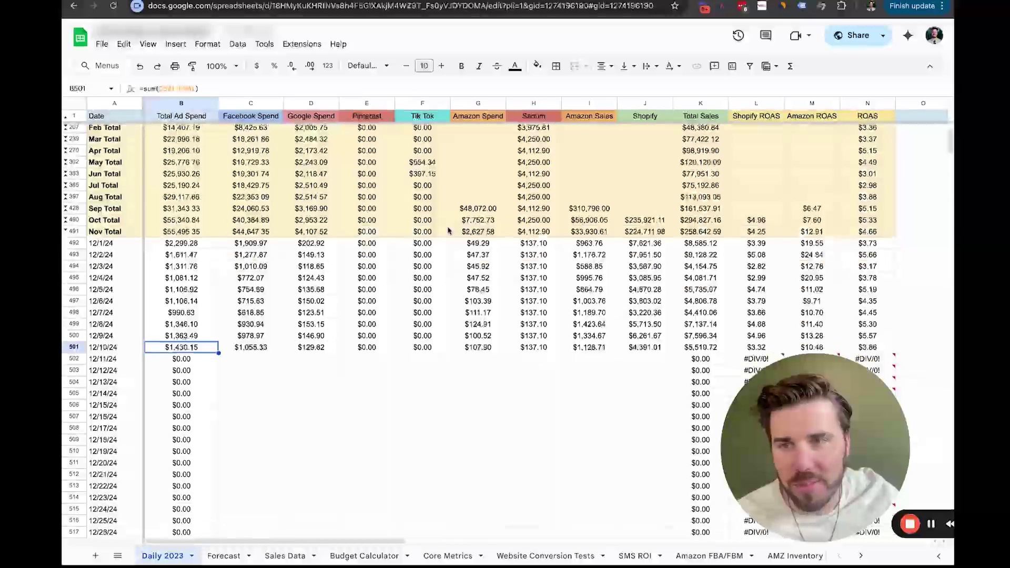
{"action": "scroll", "coordinate": [447, 230], "scroll_direction": "down", "scroll_amount": 3}
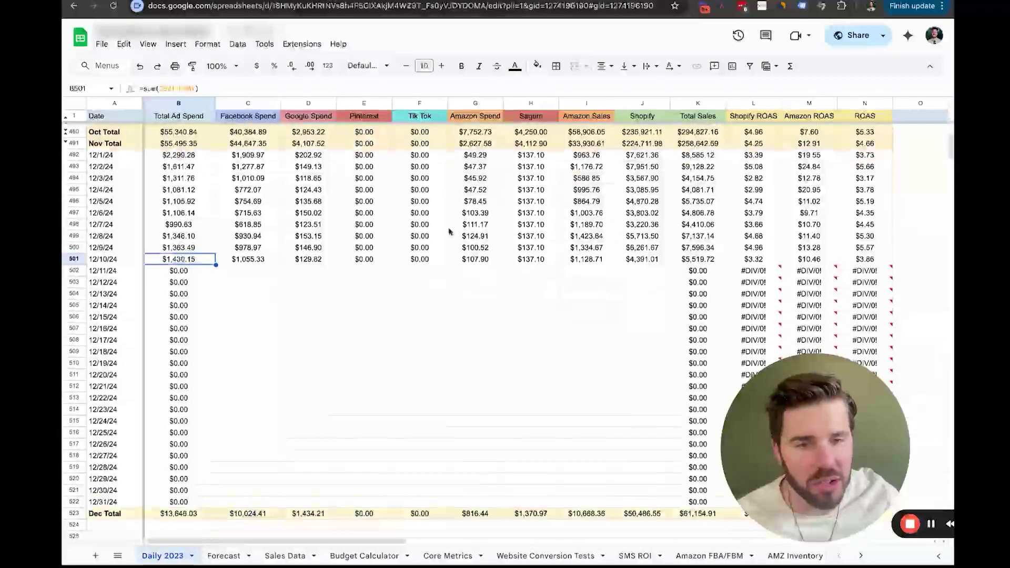
{"action": "scroll", "coordinate": [473, 237], "scroll_direction": "right", "scroll_amount": 2}
{"action": "scroll", "coordinate": [483, 238], "scroll_direction": "right", "scroll_amount": 2}
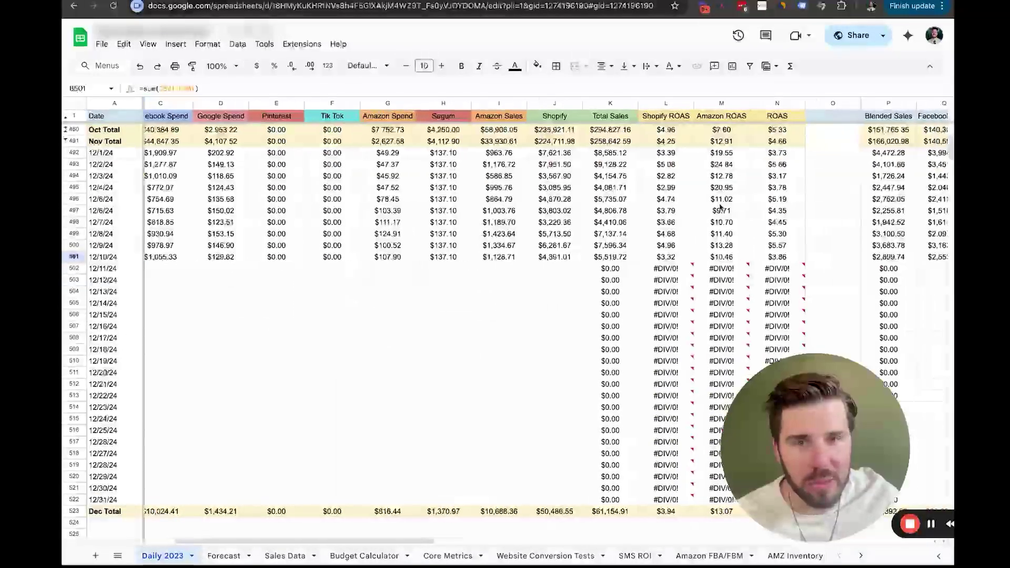
{"action": "scroll", "coordinate": [674, 175], "scroll_direction": "up", "scroll_amount": 1}
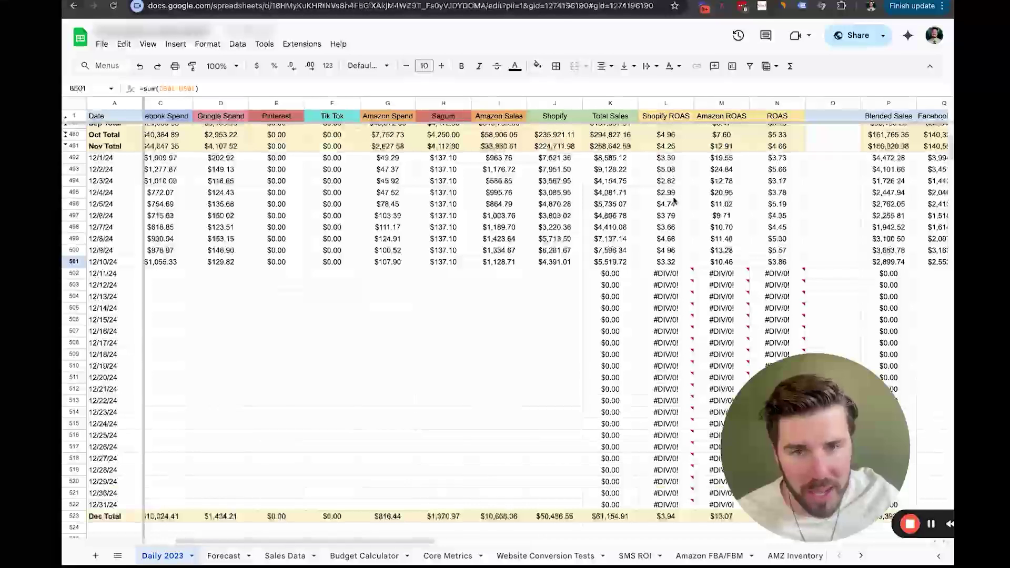
{"action": "scroll", "coordinate": [669, 194], "scroll_direction": "right", "scroll_amount": 1}
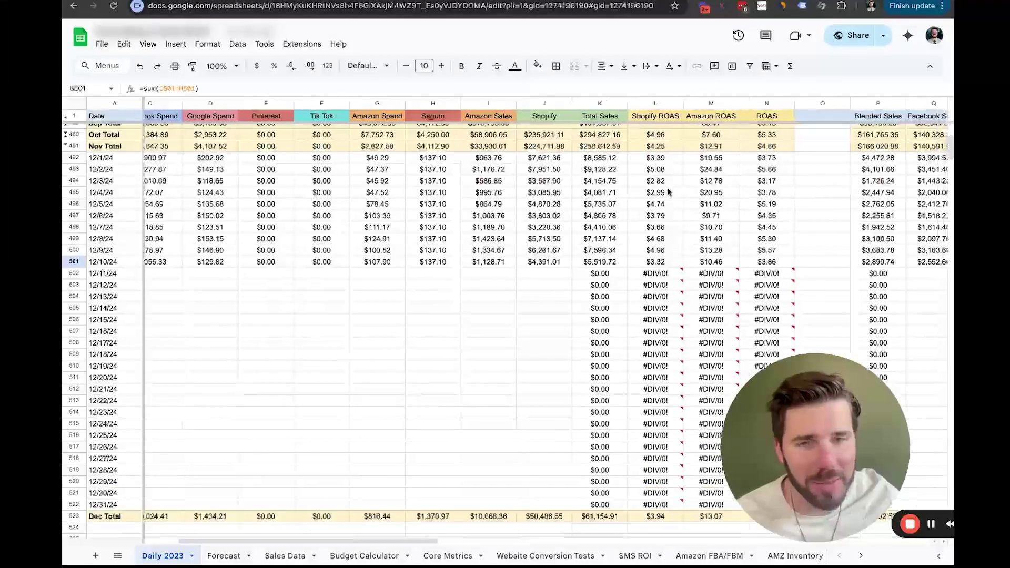
Inspect the Shopify ROAS for 12/4/24, 12/3/24 and the December total
{"action": "left_click", "coordinate": [666, 195]}
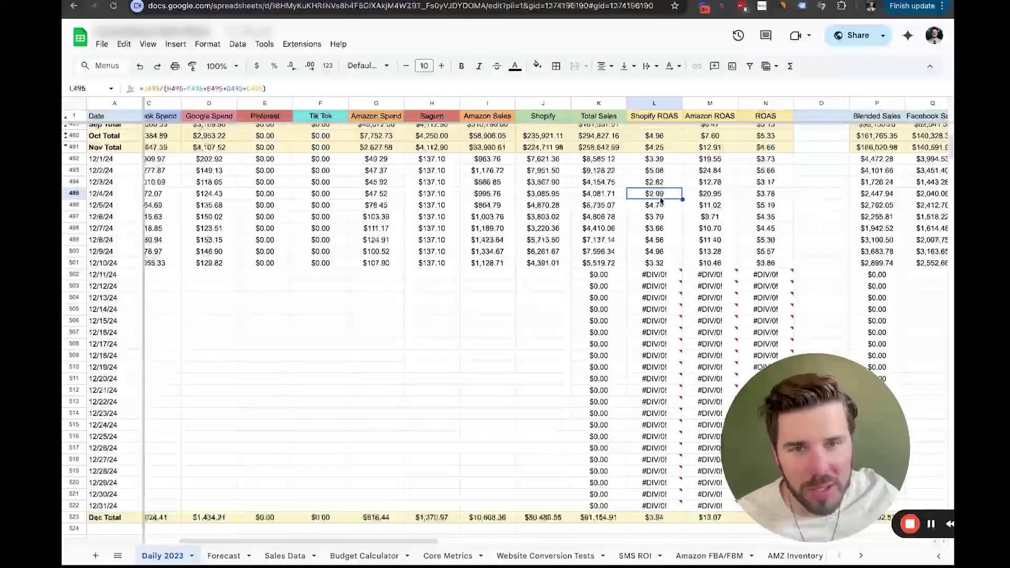
{"action": "scroll", "coordinate": [666, 192], "scroll_direction": "down", "scroll_amount": 1}
{"action": "left_click", "coordinate": [665, 184]}
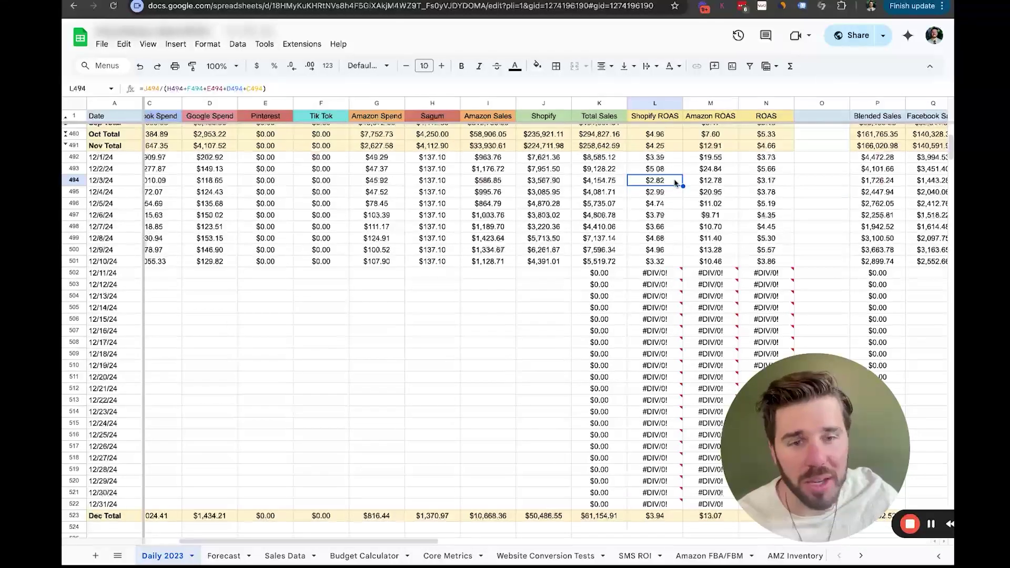
{"action": "scroll", "coordinate": [671, 200], "scroll_direction": "down", "scroll_amount": 3}
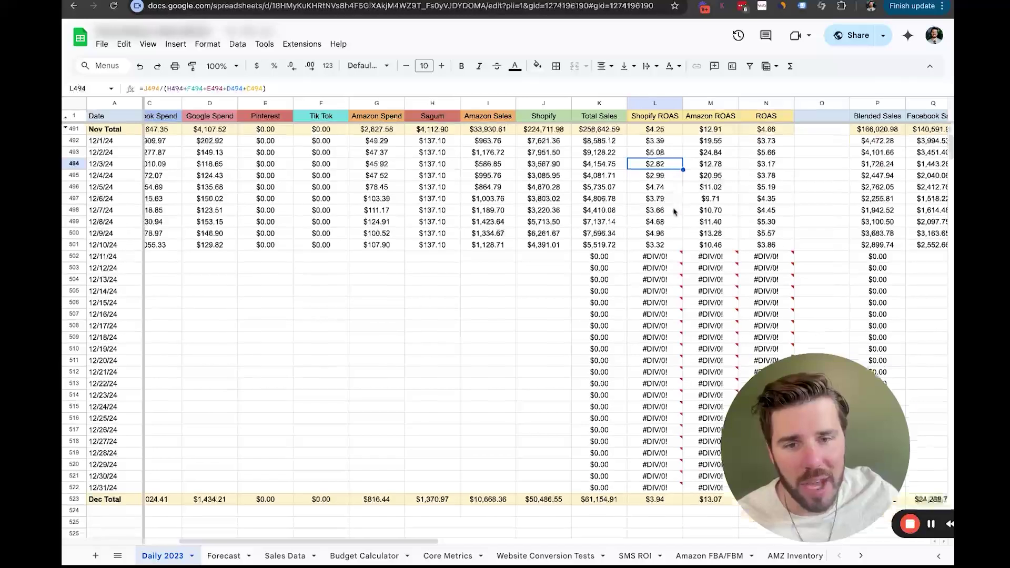
{"action": "left_click", "coordinate": [667, 434]}
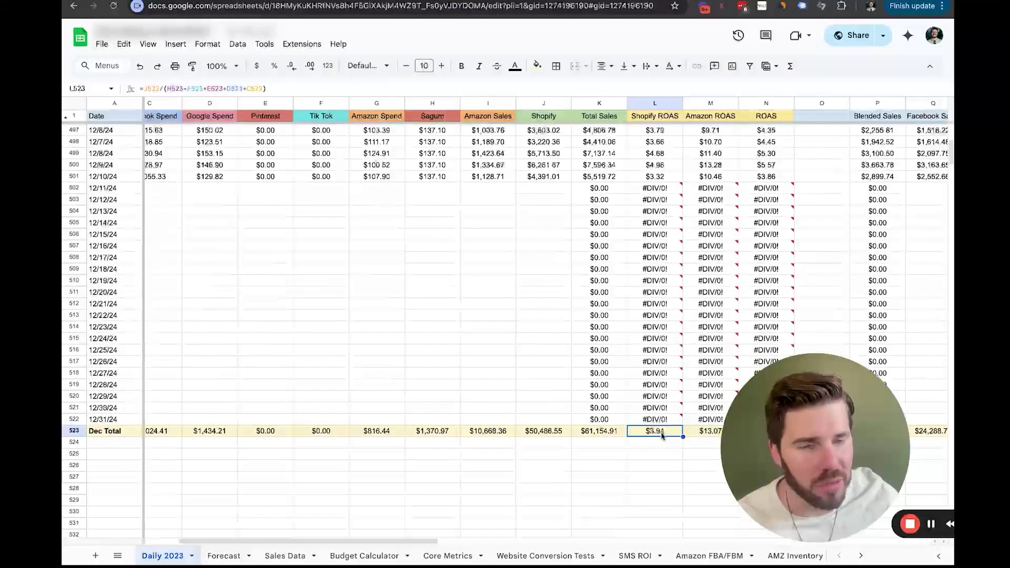
Select the overall ROAS values of all monthly totals from the first August through November to compare them
{"action": "scroll", "coordinate": [657, 422], "scroll_direction": "up", "scroll_amount": 5}
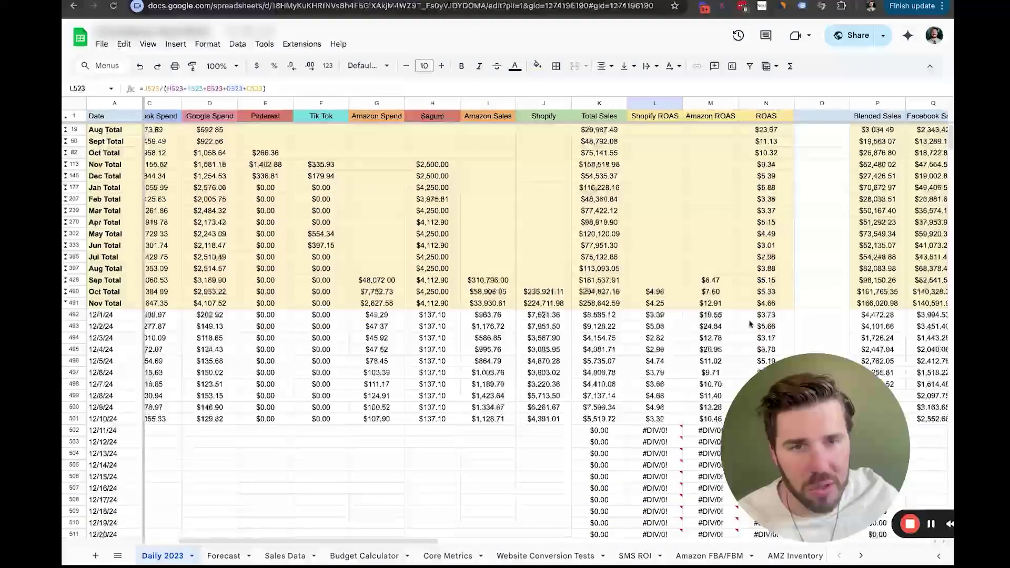
{"action": "left_click", "coordinate": [767, 305]}
{"action": "key", "text": "ctrl+shift+Up"}
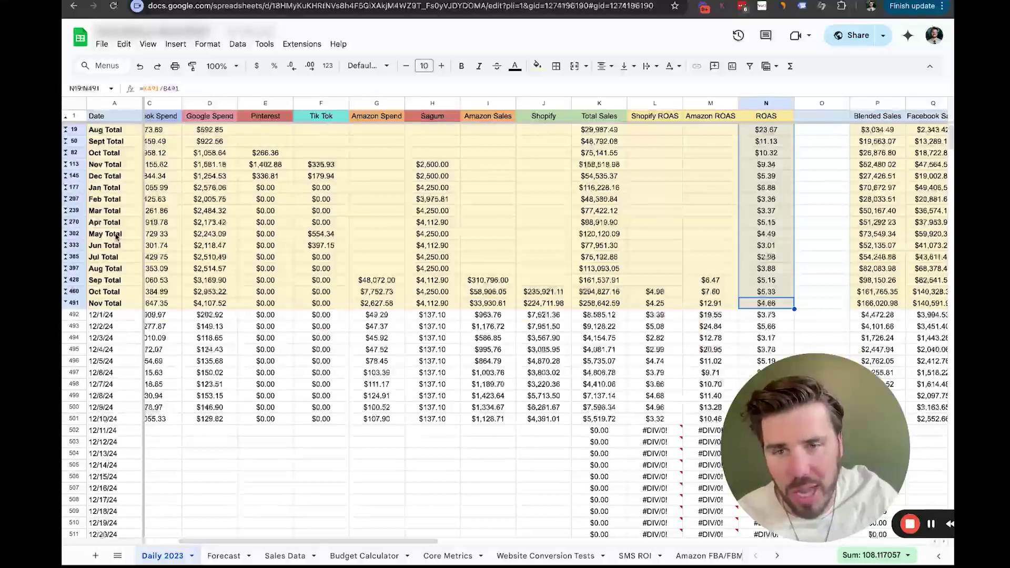
{"action": "scroll", "coordinate": [361, 286], "scroll_direction": "left", "scroll_amount": 1}
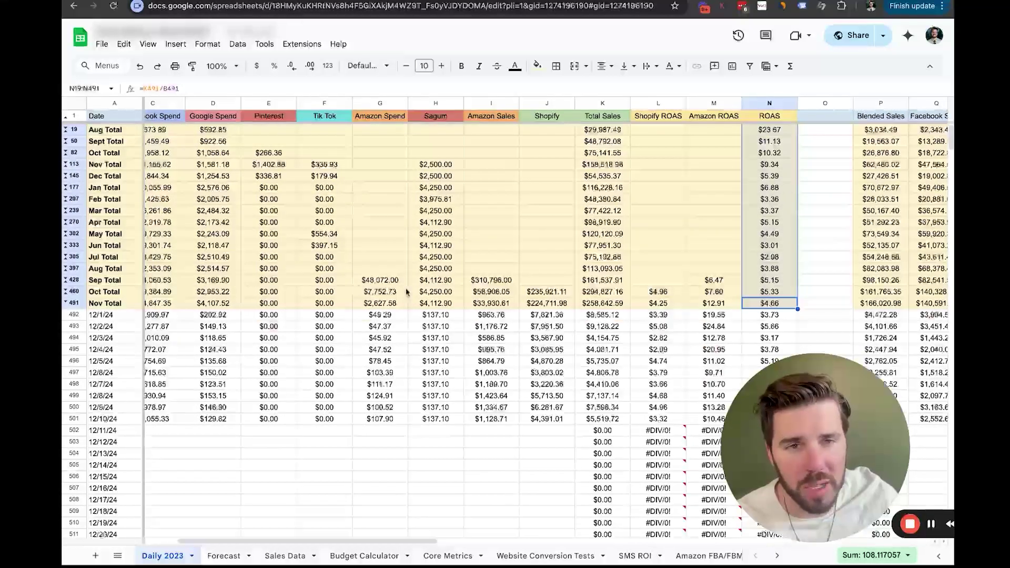
Examine the monthly blended and per-platform sales, profit, profit percentage, ROAS and conversion columns
{"action": "scroll", "coordinate": [428, 293], "scroll_direction": "right", "scroll_amount": 12}
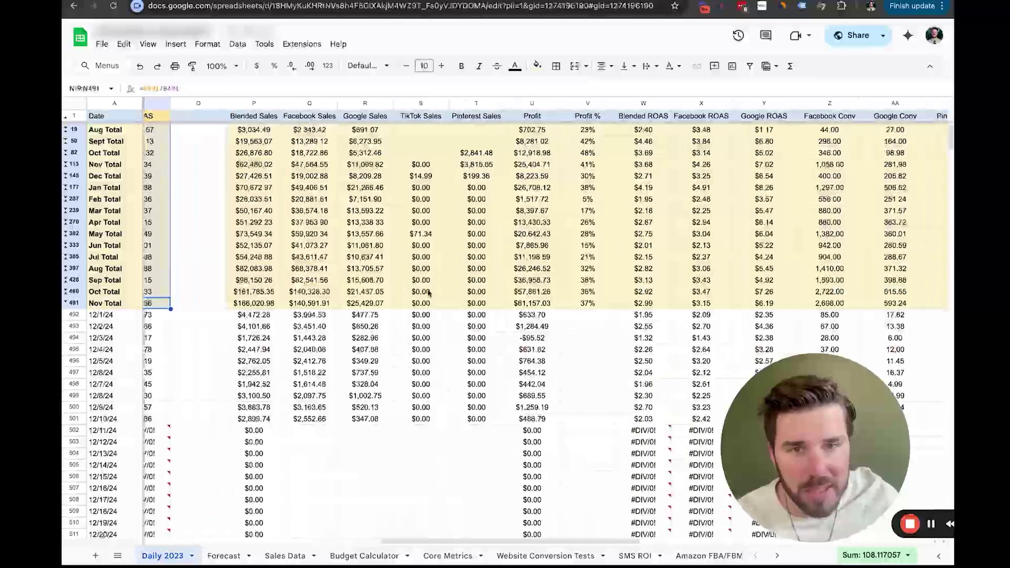
{"action": "scroll", "coordinate": [429, 294], "scroll_direction": "right", "scroll_amount": 1}
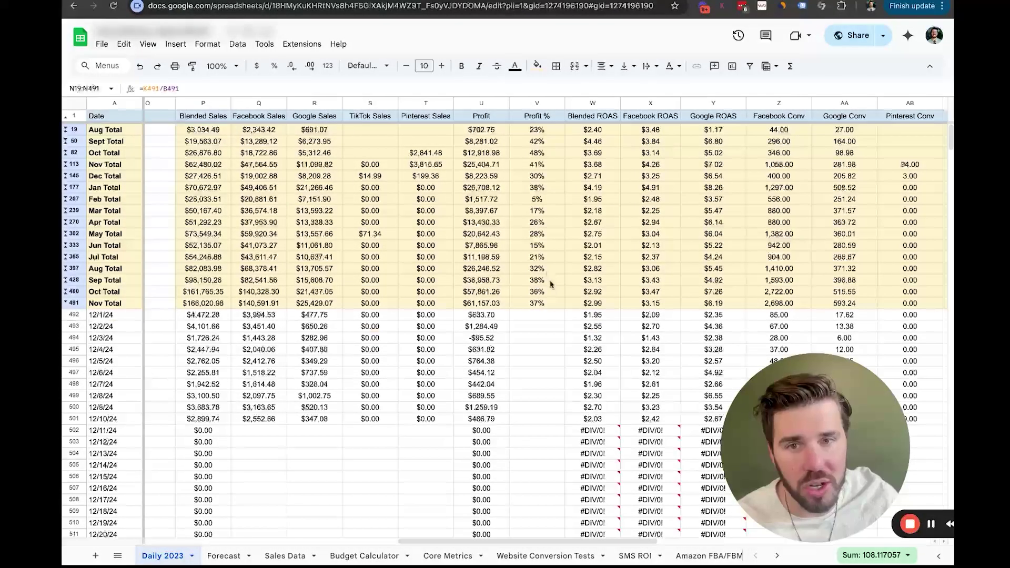
{"action": "scroll", "coordinate": [544, 235], "scroll_direction": "right", "scroll_amount": 1}
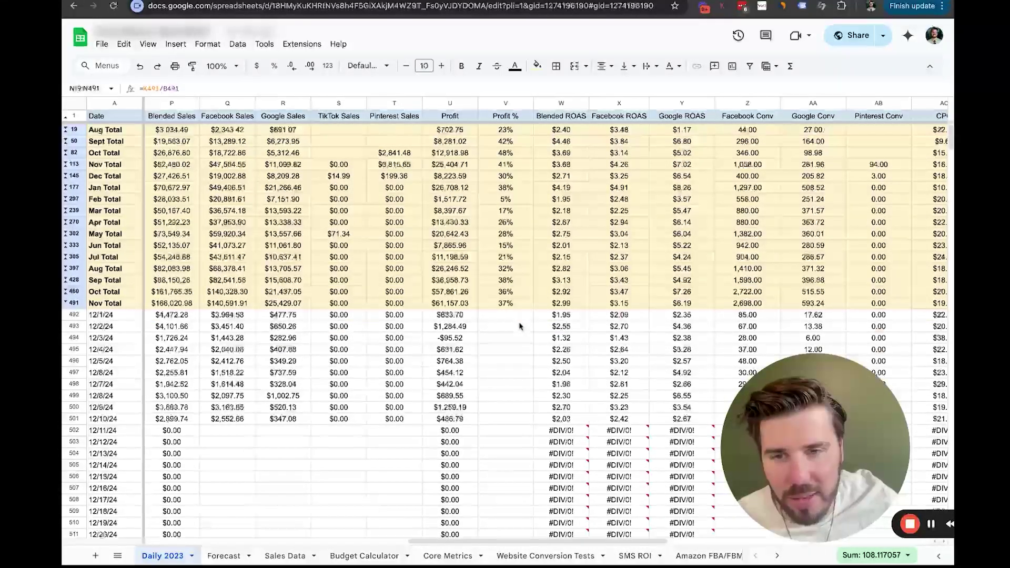
Check the December daily and total profit figures and inspect the profit formula for 12/3/24
{"action": "scroll", "coordinate": [520, 326], "scroll_direction": "down", "scroll_amount": 2}
{"action": "scroll", "coordinate": [520, 326], "scroll_direction": "down", "scroll_amount": 3}
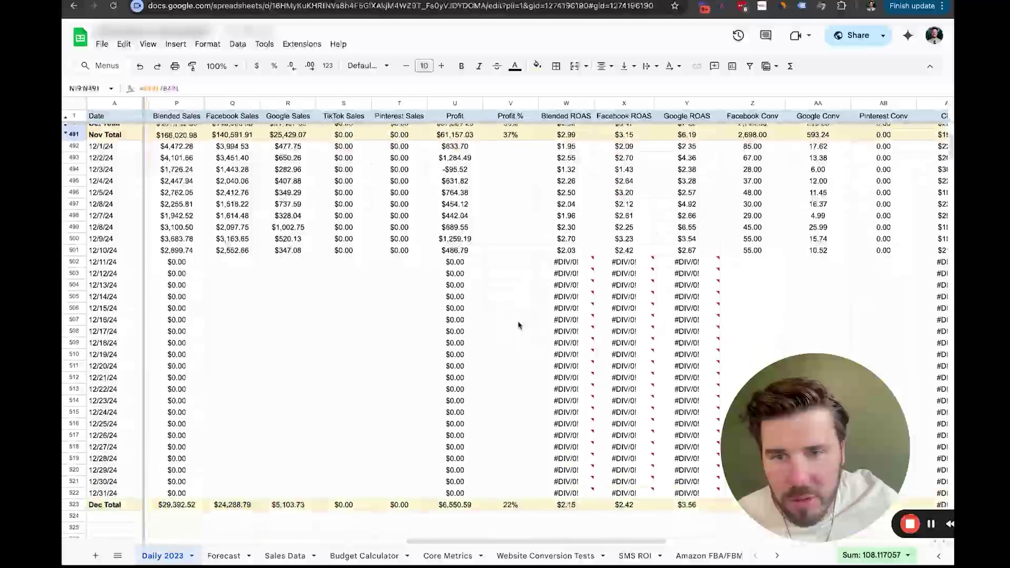
{"action": "scroll", "coordinate": [519, 325], "scroll_direction": "down", "scroll_amount": 1}
{"action": "scroll", "coordinate": [518, 325], "scroll_direction": "up", "scroll_amount": 3}
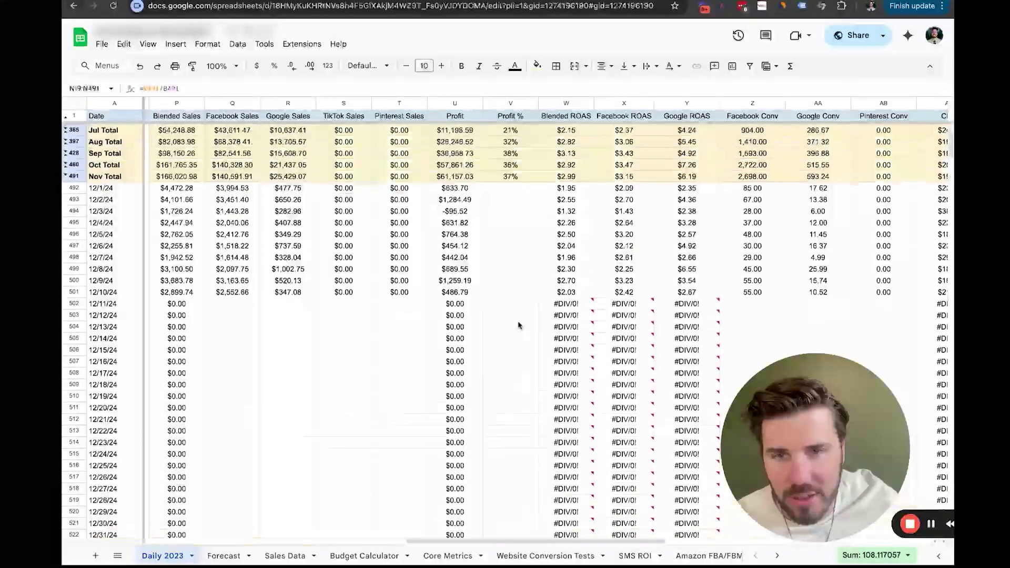
{"action": "scroll", "coordinate": [568, 291], "scroll_direction": "up", "scroll_amount": 1}
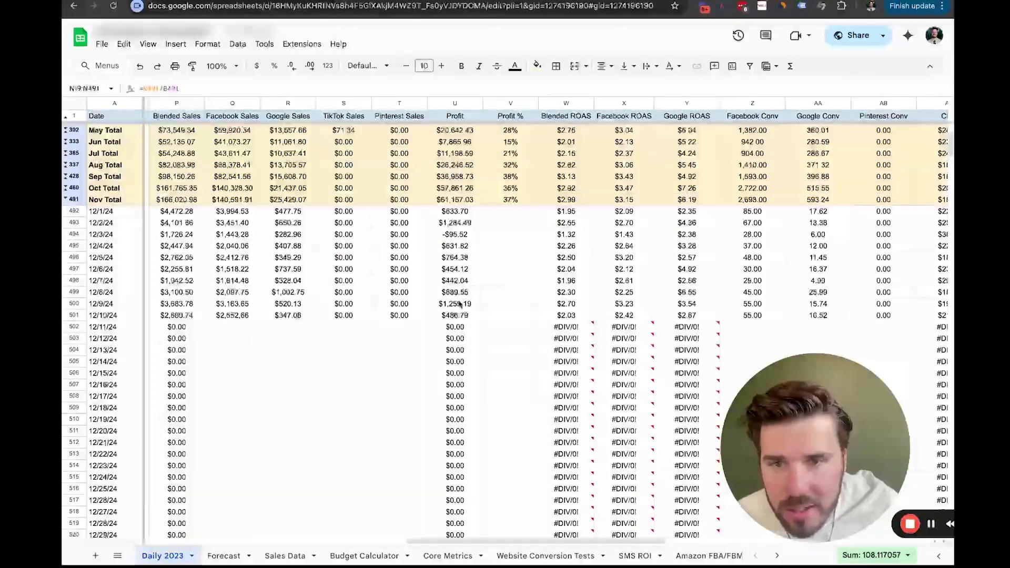
{"action": "left_click", "coordinate": [458, 235]}
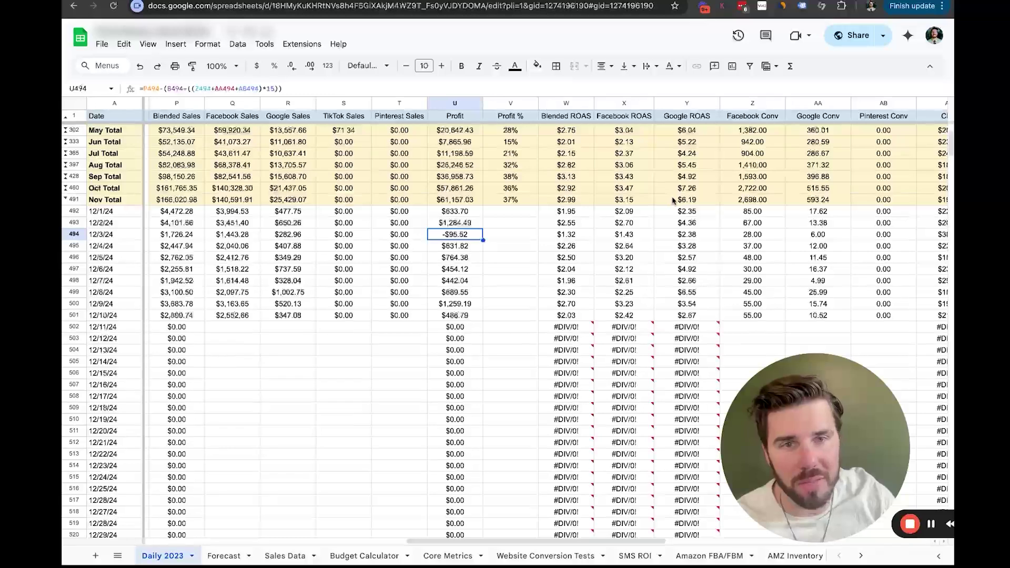
Compare the December daily spend, total sales and ROAS columns with the per-platform sales, profit, conversion and CPO columns
{"action": "scroll", "coordinate": [532, 218], "scroll_direction": "left", "scroll_amount": 10}
{"action": "scroll", "coordinate": [526, 215], "scroll_direction": "left", "scroll_amount": 4}
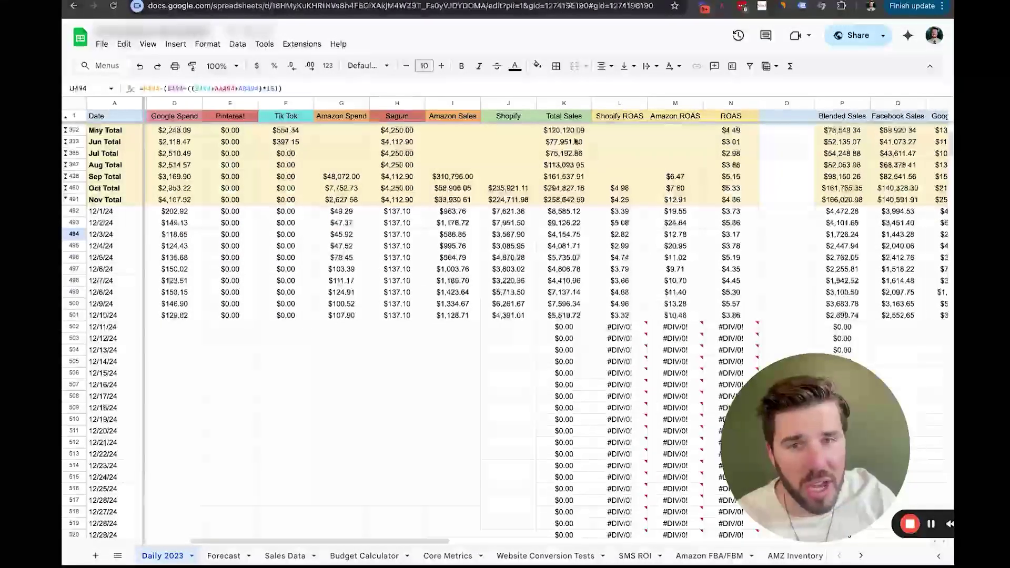
{"action": "scroll", "coordinate": [575, 275], "scroll_direction": "right", "scroll_amount": 10}
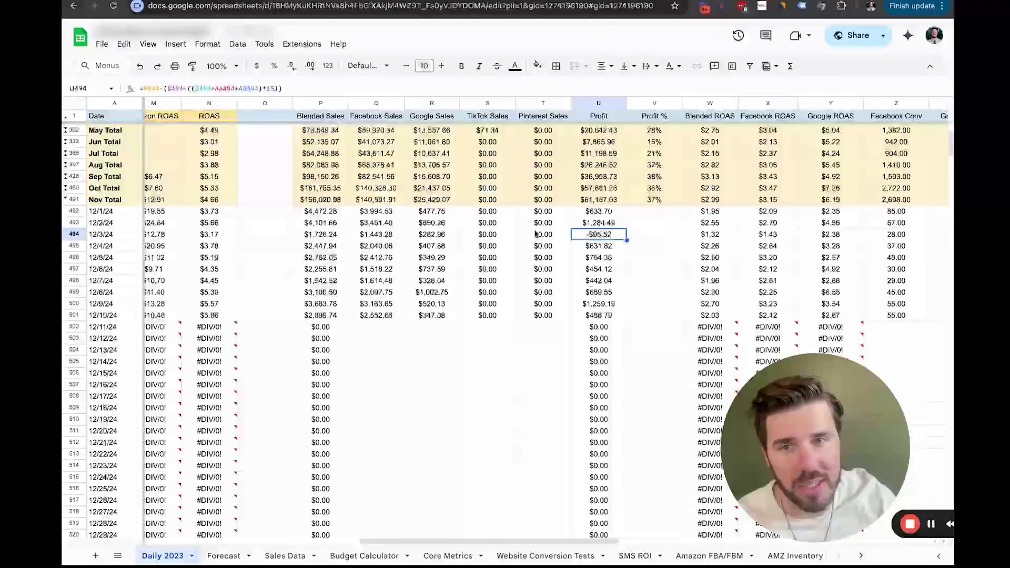
{"action": "scroll", "coordinate": [574, 240], "scroll_direction": "right", "scroll_amount": 4}
{"action": "scroll", "coordinate": [535, 232], "scroll_direction": "right", "scroll_amount": 1}
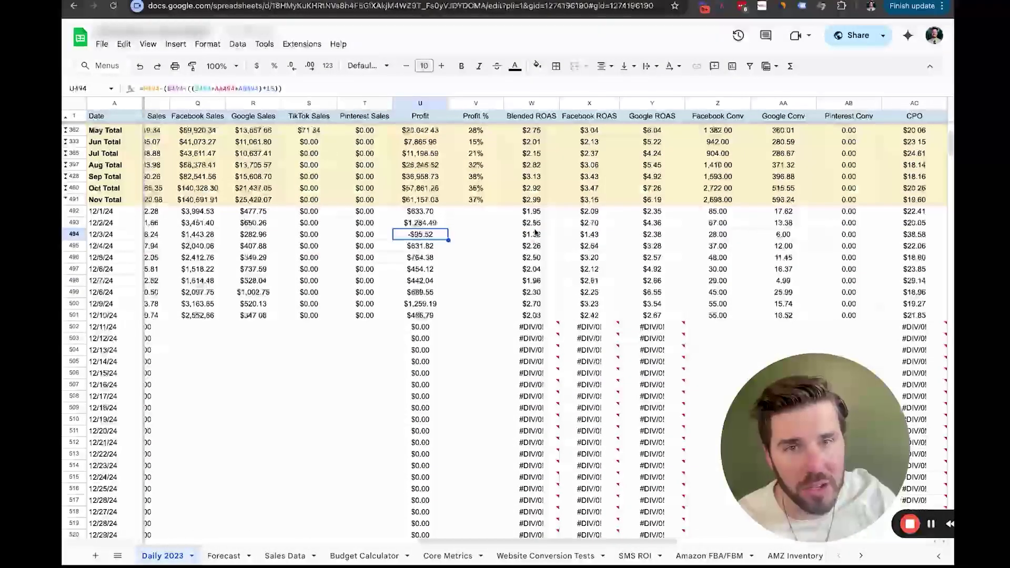
{"action": "scroll", "coordinate": [535, 232], "scroll_direction": "right", "scroll_amount": 3}
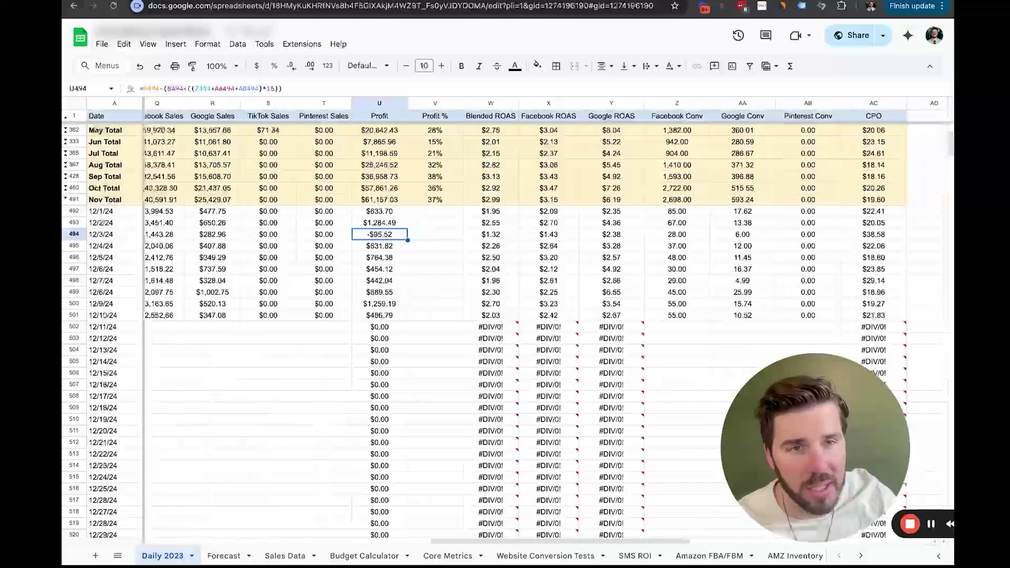
{"action": "scroll", "coordinate": [507, 321], "scroll_direction": "left", "scroll_amount": 8}
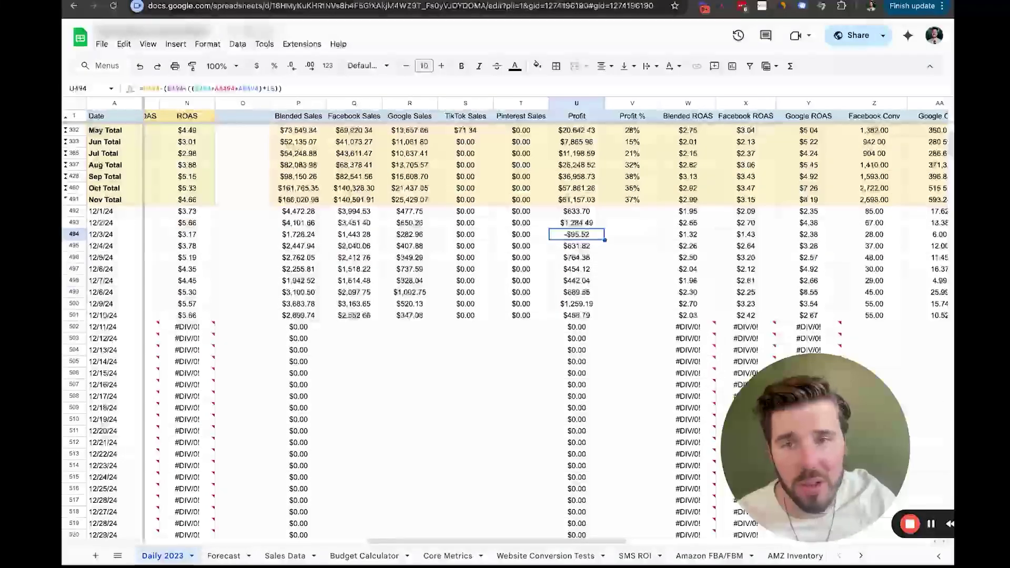
{"action": "scroll", "coordinate": [505, 315], "scroll_direction": "right", "scroll_amount": 3}
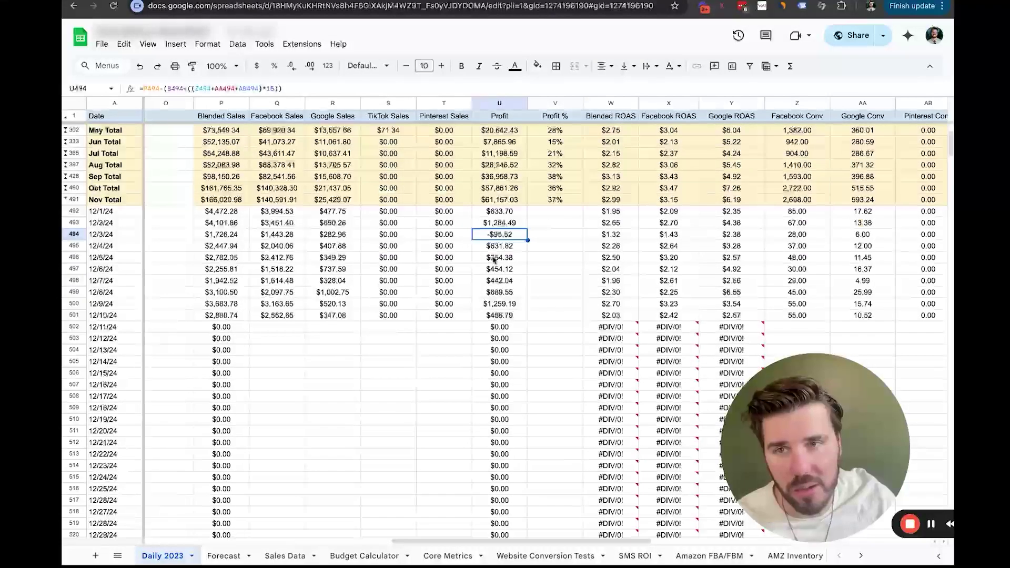
Select early-December ranges of Google Sales (12/3–12/8), Facebook Sales (12/2–12/9) and Blended Sales (12/4–12/8) to examine them
{"action": "left_click_drag", "start_coordinate": [332, 234], "coordinate": [331, 291]}
{"action": "left_click_drag", "start_coordinate": [279, 224], "coordinate": [281, 305]}
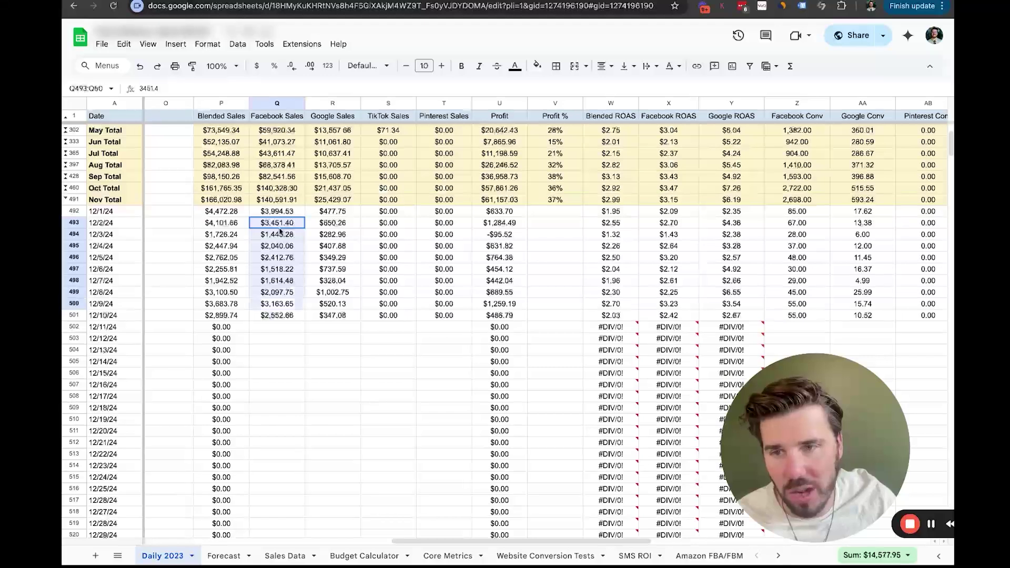
{"action": "left_click_drag", "start_coordinate": [227, 247], "coordinate": [222, 292]}
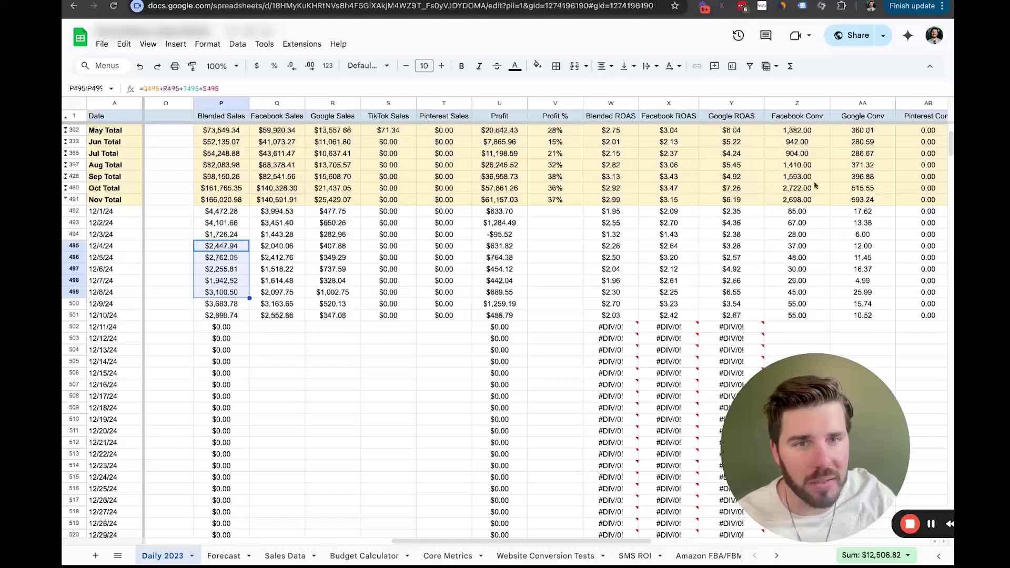
Select the CPO values from 12/3/24 through 12/9/24 to inspect the cost per order
{"action": "scroll", "coordinate": [783, 168], "scroll_direction": "right", "scroll_amount": 3}
{"action": "scroll", "coordinate": [783, 168], "scroll_direction": "right", "scroll_amount": 3}
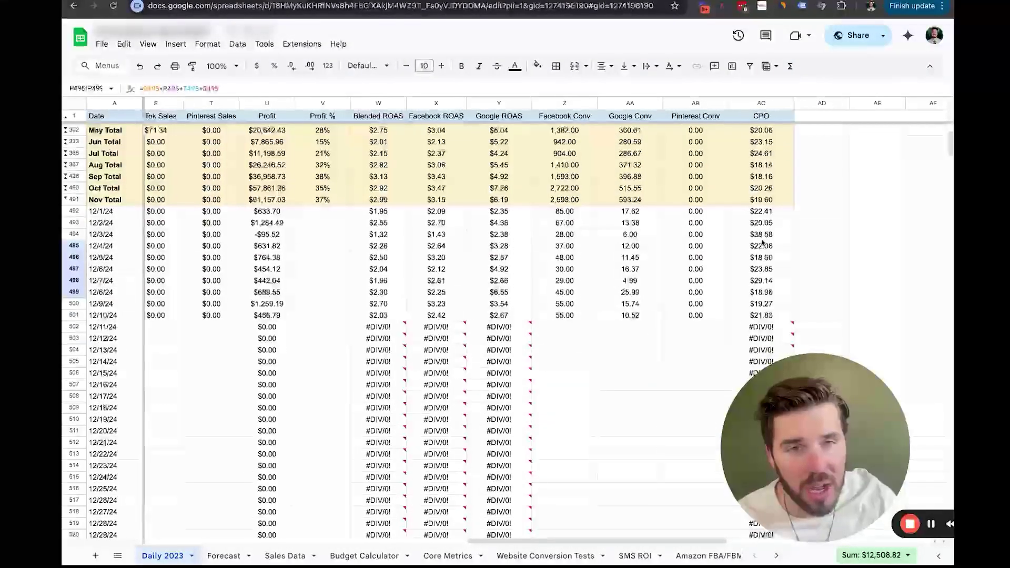
{"action": "scroll", "coordinate": [771, 239], "scroll_direction": "left", "scroll_amount": 1}
{"action": "left_click_drag", "start_coordinate": [773, 238], "coordinate": [773, 304]}
{"action": "scroll", "coordinate": [774, 295], "scroll_direction": "up", "scroll_amount": 1}
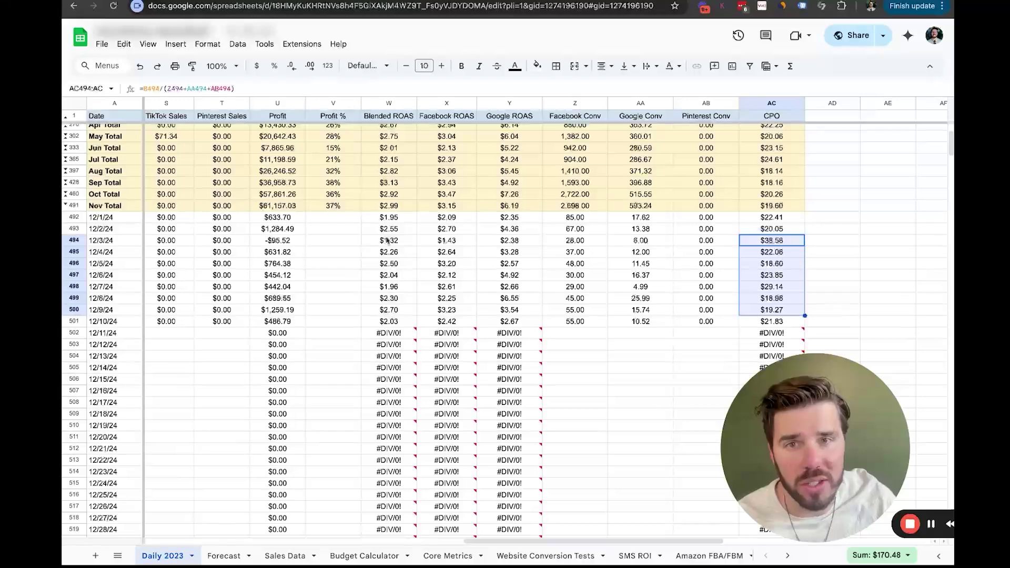
Review ad spend, sales and ROAS by channel for the December days and all monthly totals
{"action": "scroll", "coordinate": [386, 241], "scroll_direction": "left", "scroll_amount": 10}
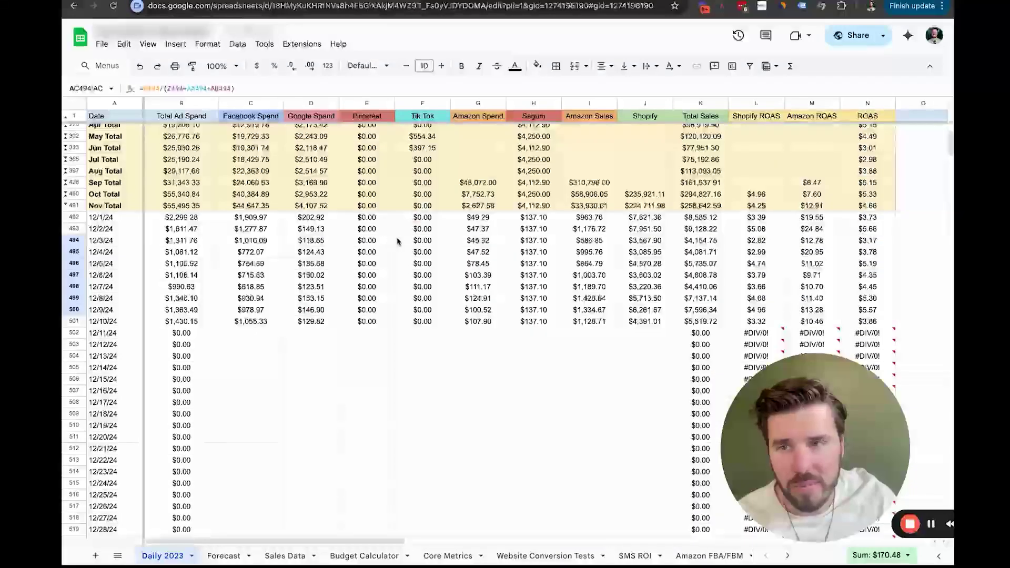
{"action": "scroll", "coordinate": [395, 240], "scroll_direction": "down", "scroll_amount": 4}
{"action": "scroll", "coordinate": [400, 239], "scroll_direction": "up", "scroll_amount": 5}
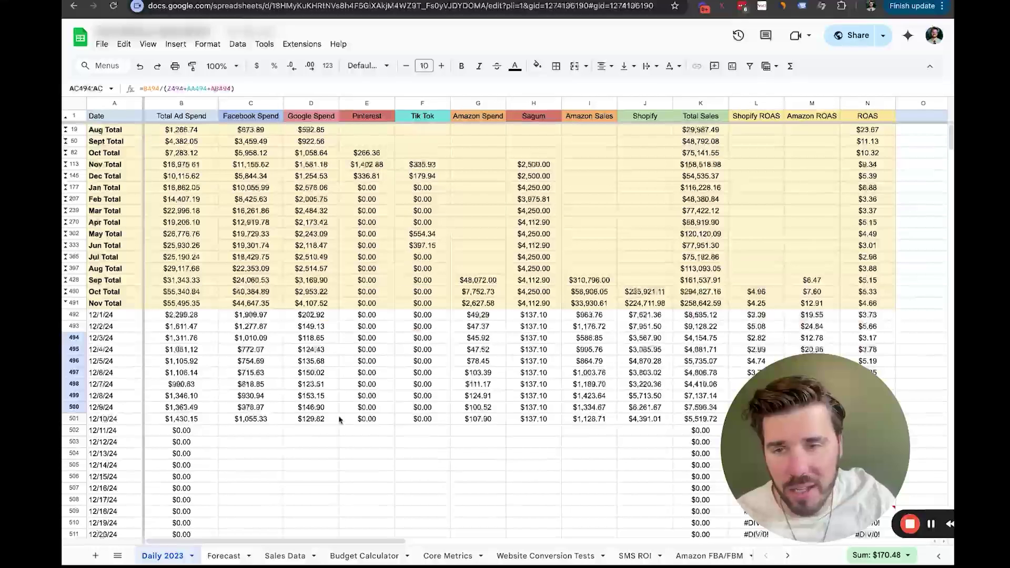
Review the monthly sales and ad spend forecasts on the Forecast sheet, and open the Sales Data sheet of promotion results
{"action": "left_click", "coordinate": [232, 559]}
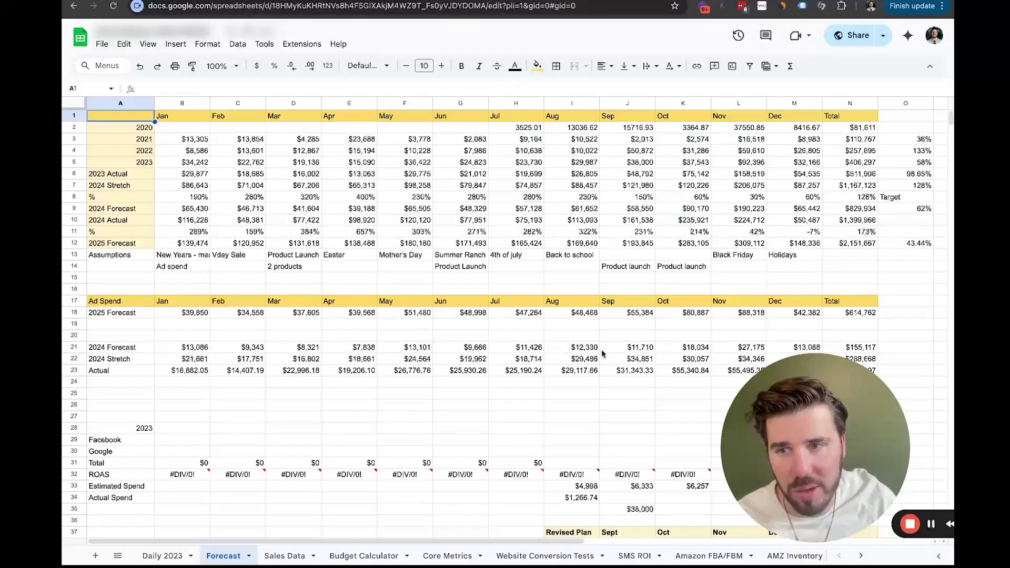
{"action": "scroll", "coordinate": [300, 558], "scroll_direction": "right", "scroll_amount": 1}
{"action": "left_click", "coordinate": [289, 559]}
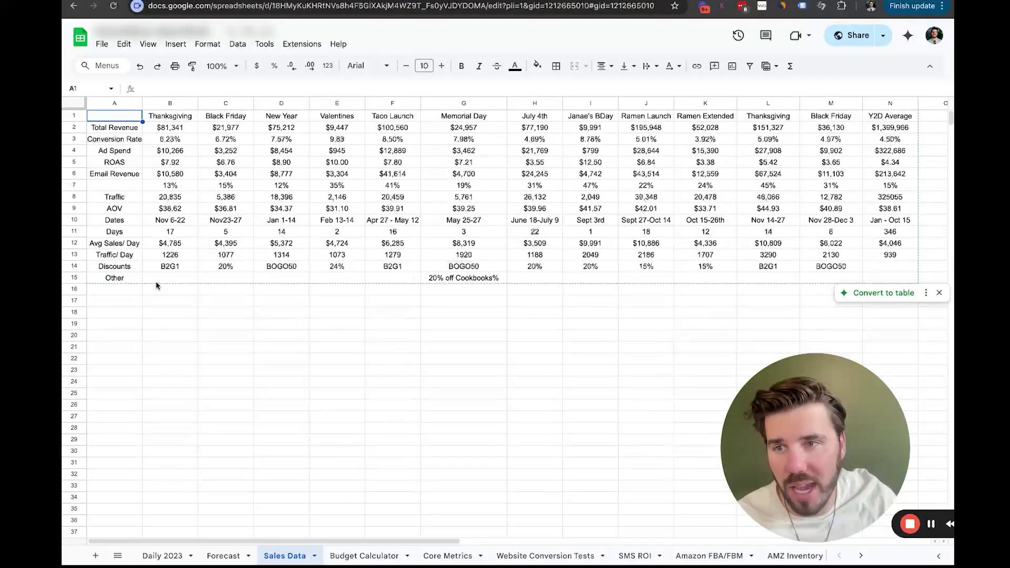
Go back to the Daily 2023 sheet and look over the monthly totals and the December daily rows
{"action": "left_click", "coordinate": [165, 556]}
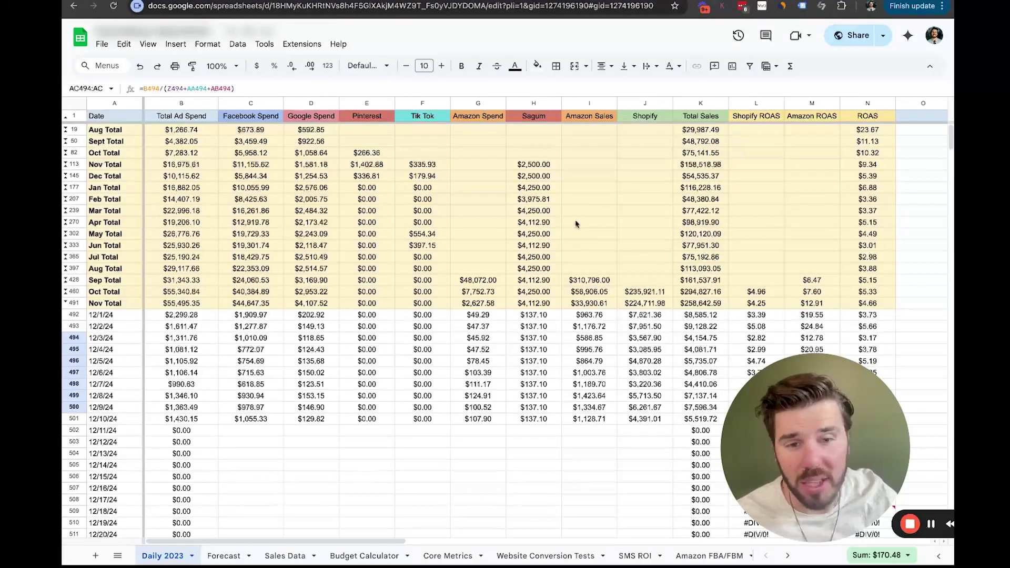
{"action": "scroll", "coordinate": [595, 214], "scroll_direction": "down", "scroll_amount": 5}
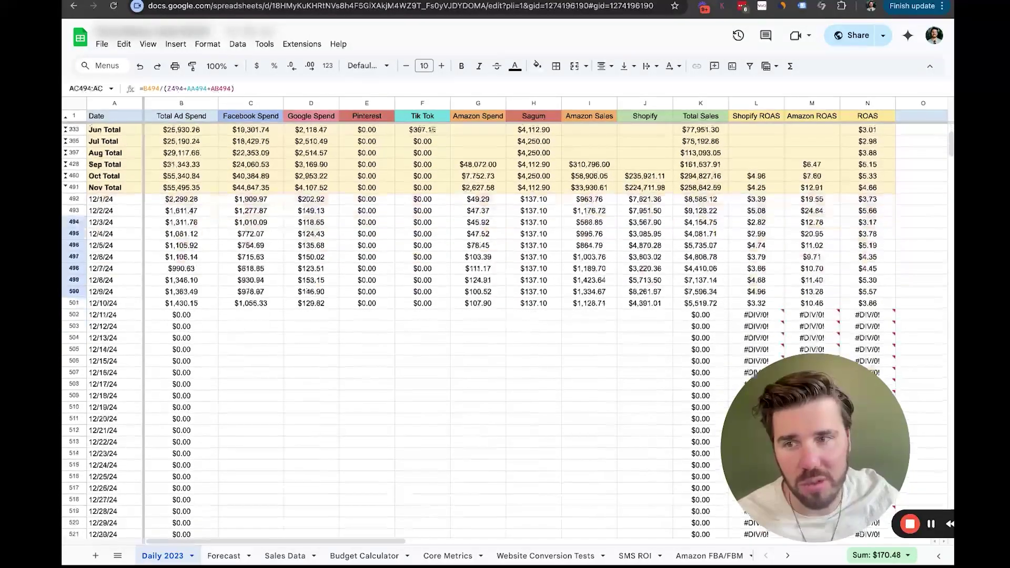
{"action": "scroll", "coordinate": [594, 214], "scroll_direction": "up", "scroll_amount": 5}
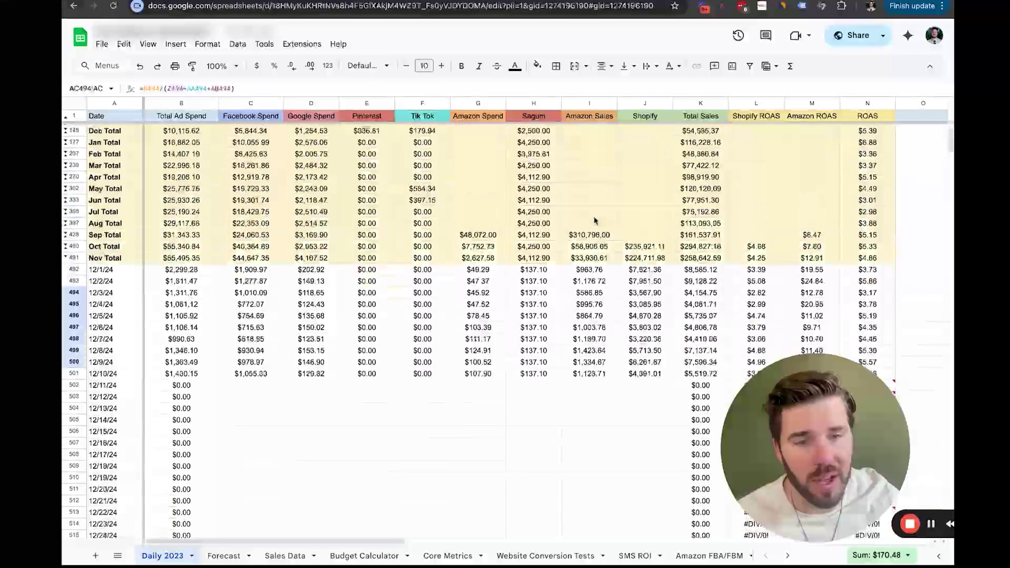
{"action": "left_click_drag", "start_coordinate": [793, 388], "coordinate": [766, 381]}
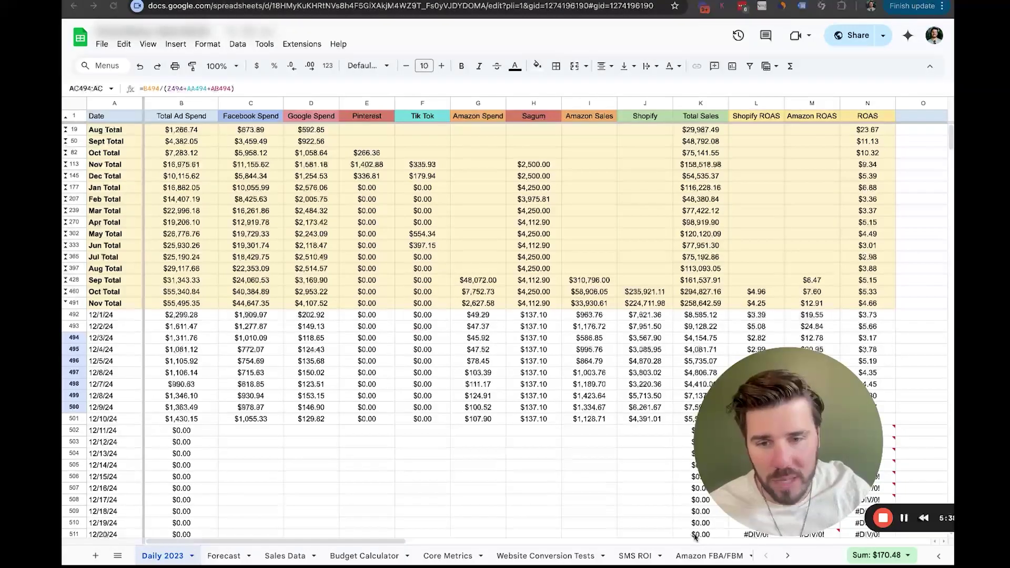
Open the Core Metrics sheet and select the AOV through Subscribers metric labels
{"action": "left_click", "coordinate": [444, 556]}
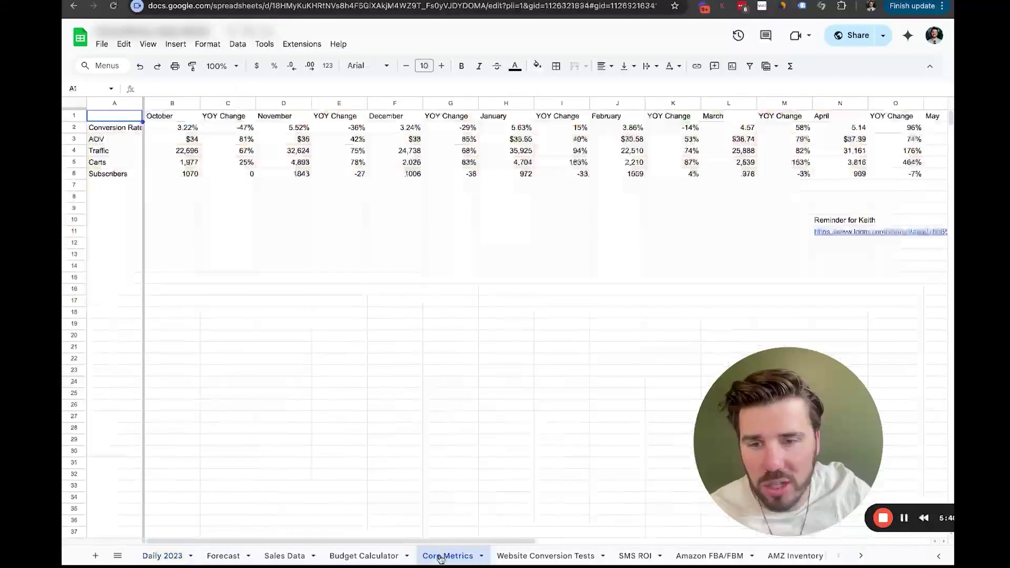
{"action": "left_click", "coordinate": [120, 141]}
{"action": "key", "text": "shift+Down"}
{"action": "key", "text": "shift+Down"}
{"action": "key", "text": "shift+Down"}
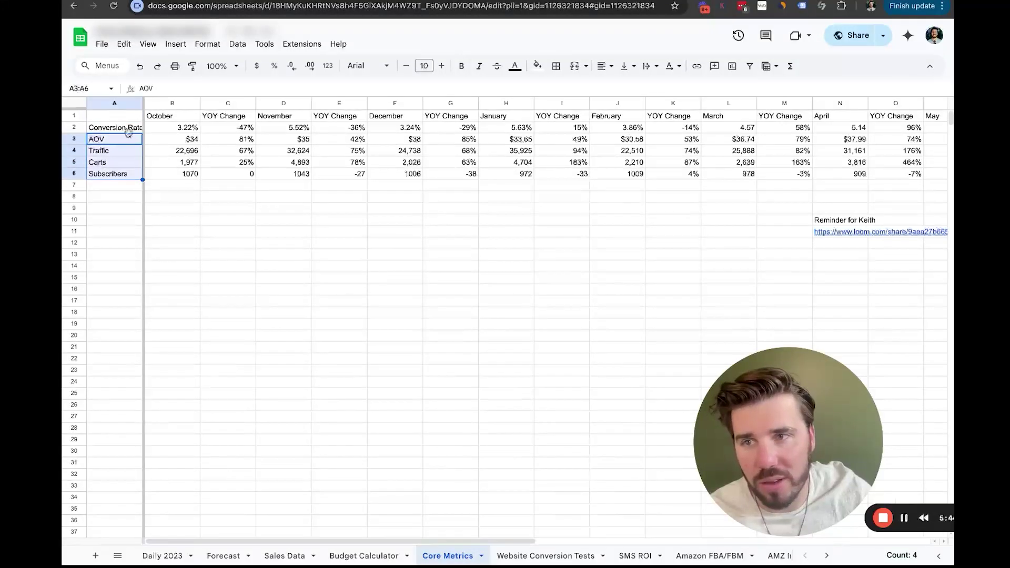
Highlight the Conversion Rate through Traffic labels, followed by the Carts and Subscribers labels individually
{"action": "left_click", "coordinate": [129, 131]}
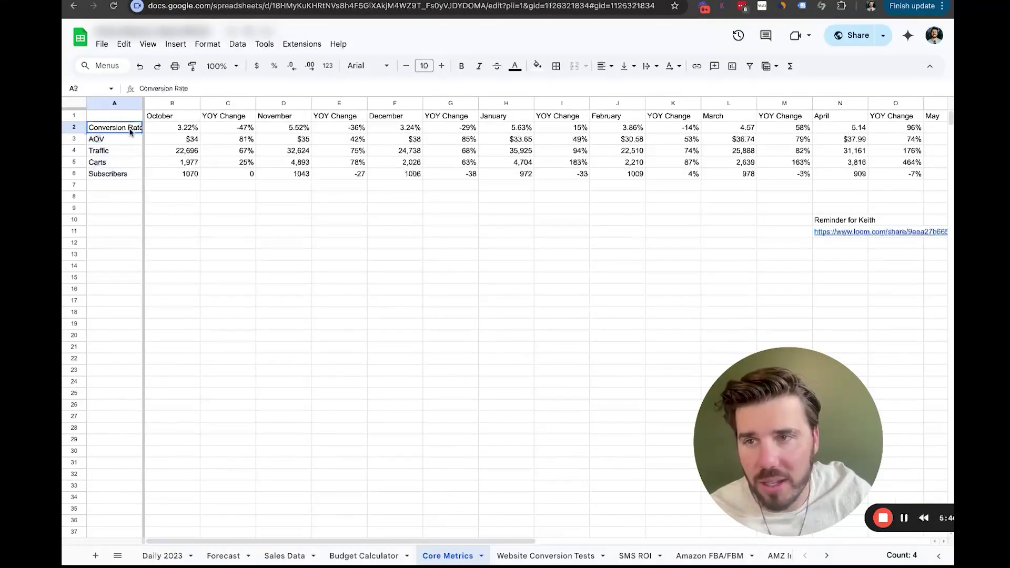
{"action": "key", "text": "shift+Down"}
{"action": "key", "text": "shift+Down"}
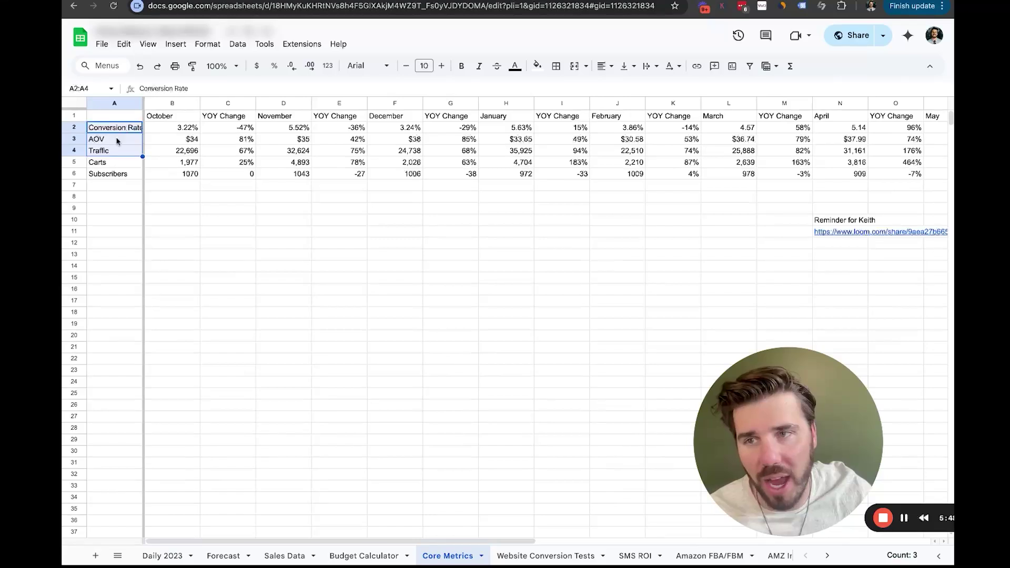
{"action": "left_click", "coordinate": [119, 166]}
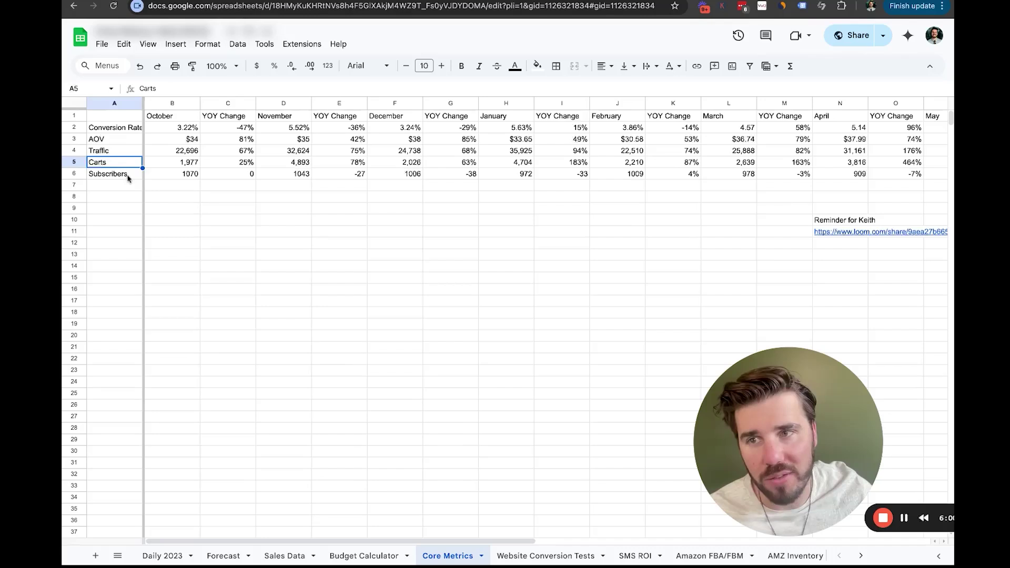
{"action": "left_click", "coordinate": [129, 178]}
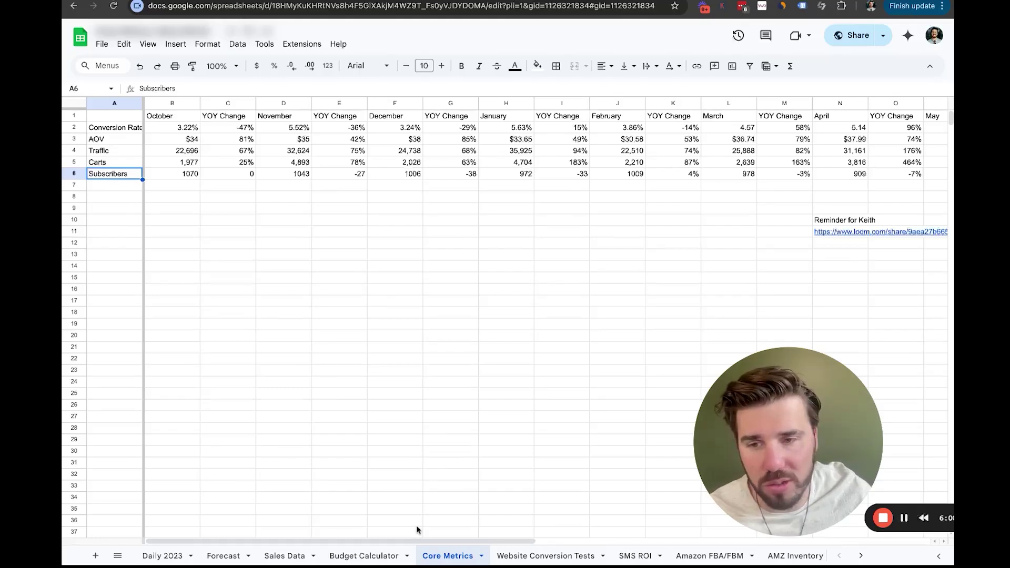
Return from Core Metrics to the Daily 2023 sheet for a final look at the spend and sales overview
{"action": "left_click", "coordinate": [186, 557]}
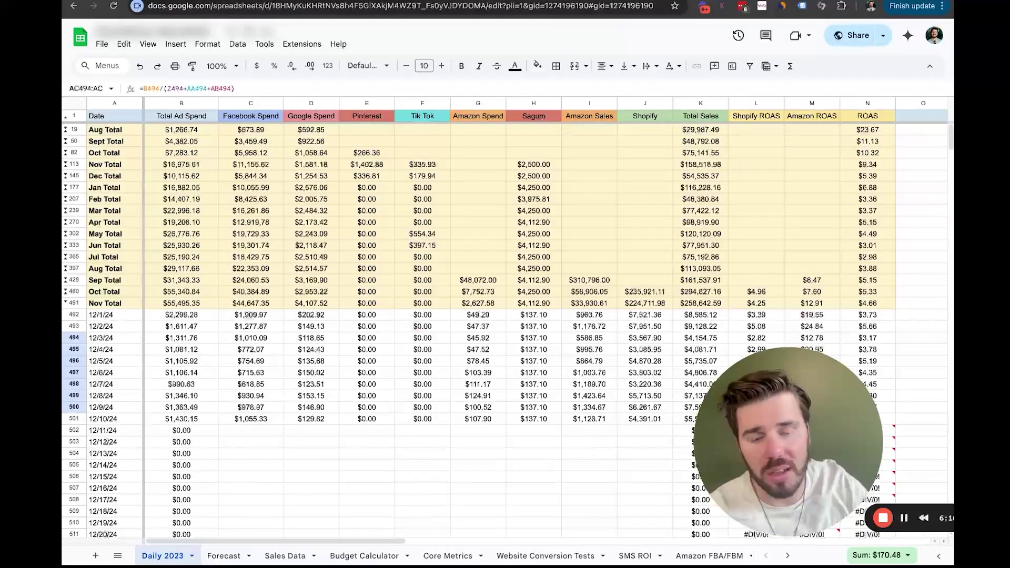
{"action": "scroll", "coordinate": [308, 411], "scroll_direction": "down", "scroll_amount": 1}
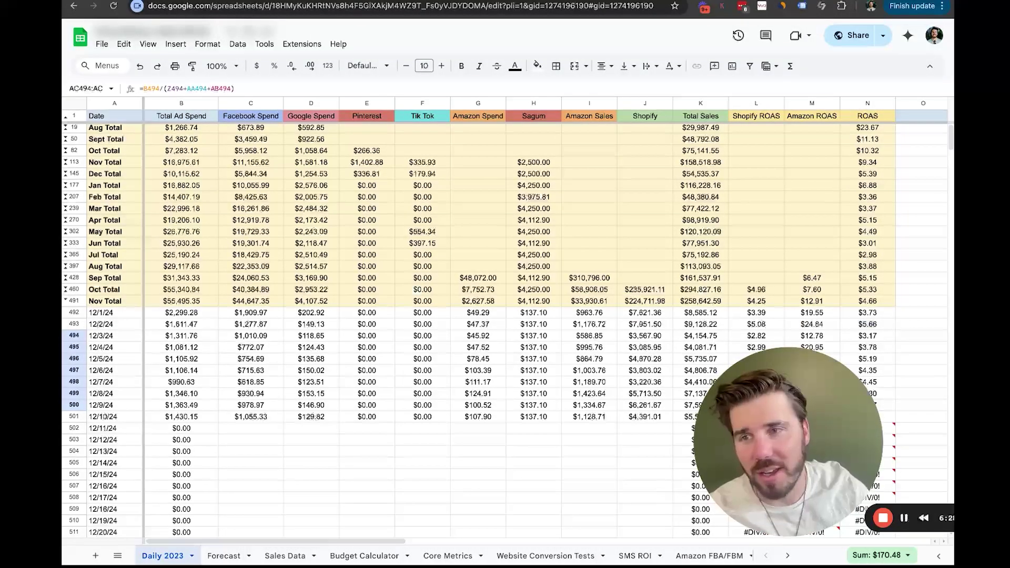
{"action": "left_click_drag", "start_coordinate": [799, 429], "coordinate": [513, 275]}
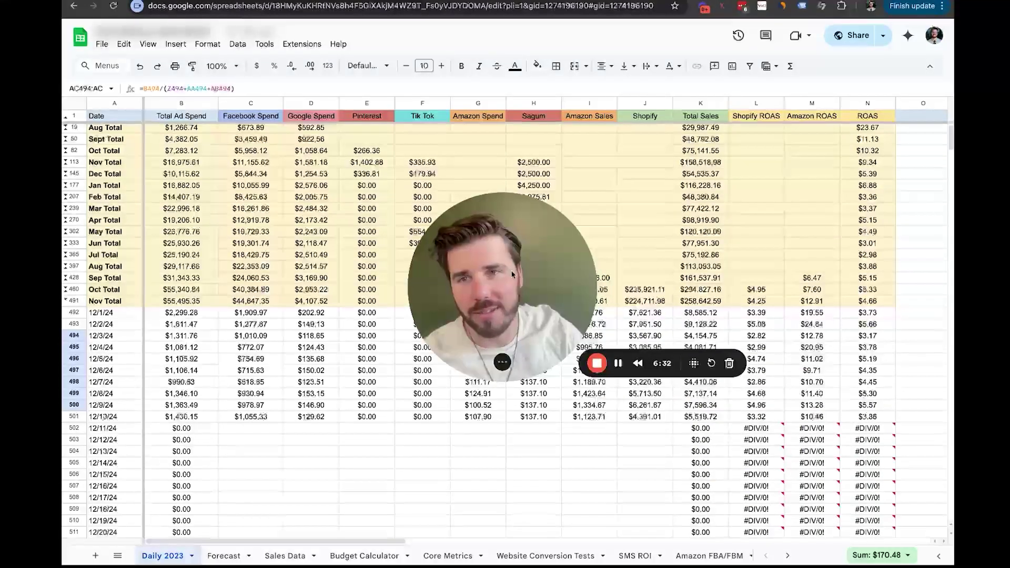